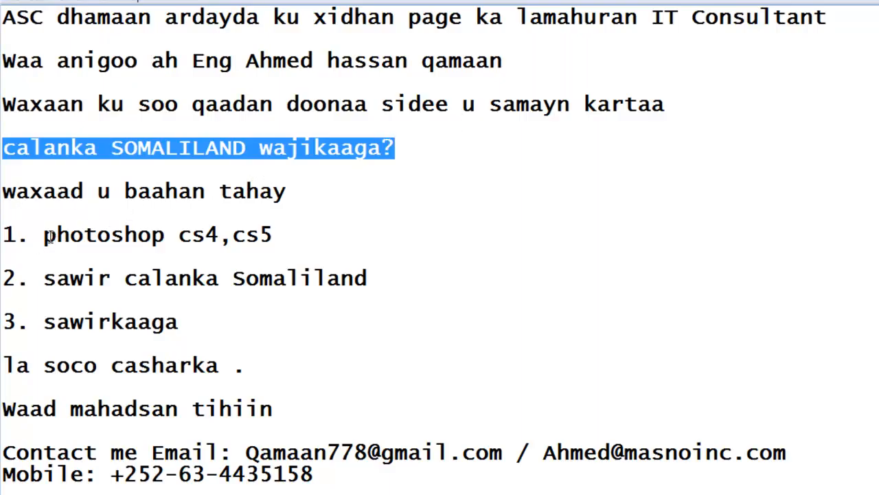
Review the lesson requirements in the notes: photoshop cs4,cs5, a picture of the Somaliland flag, and a personal photo
drag(41, 236, 273, 236)
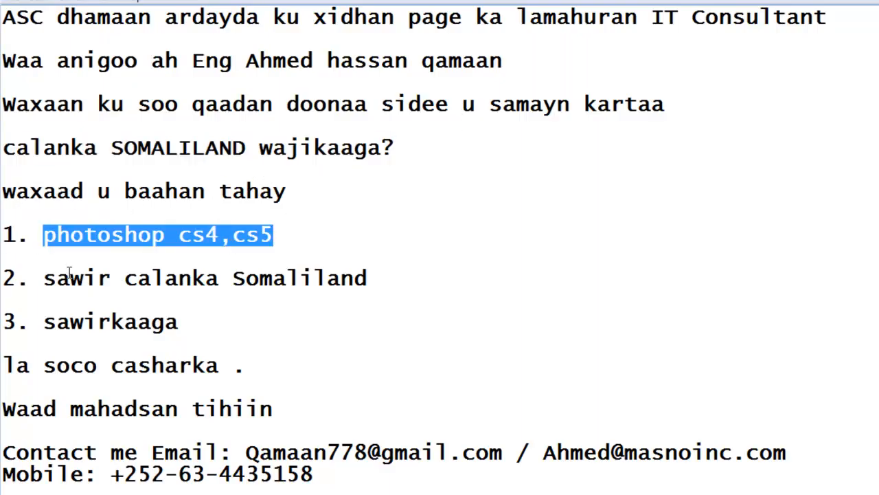
drag(43, 282, 376, 275)
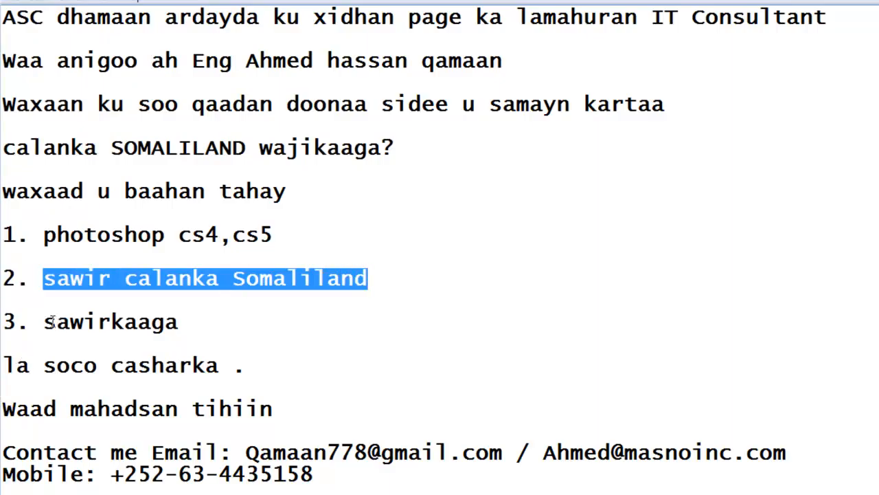
drag(44, 322, 165, 323)
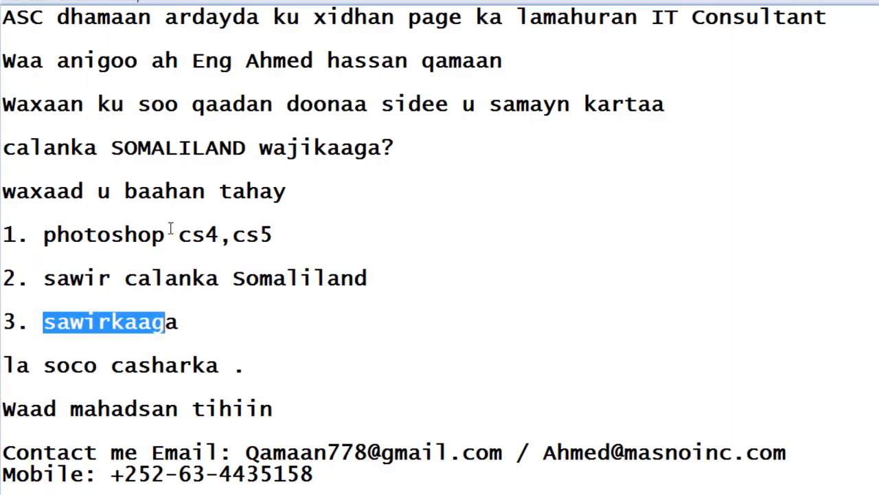
drag(191, 235, 220, 235)
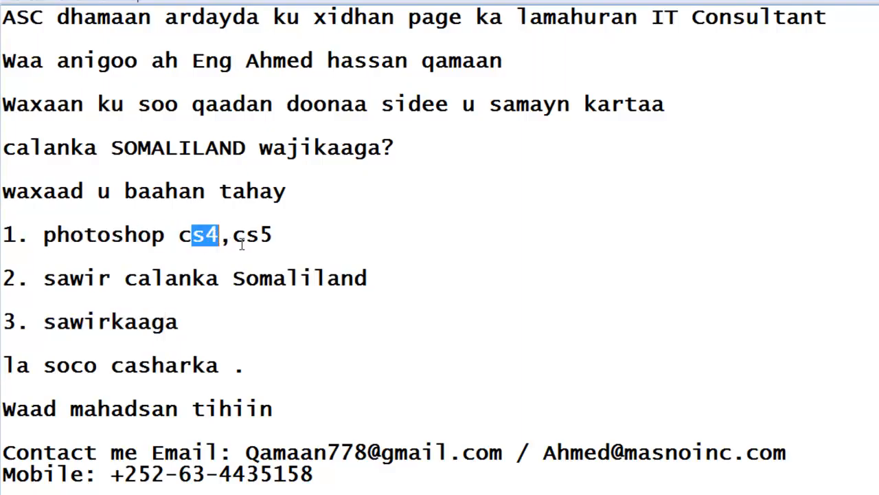
drag(274, 235, 261, 235)
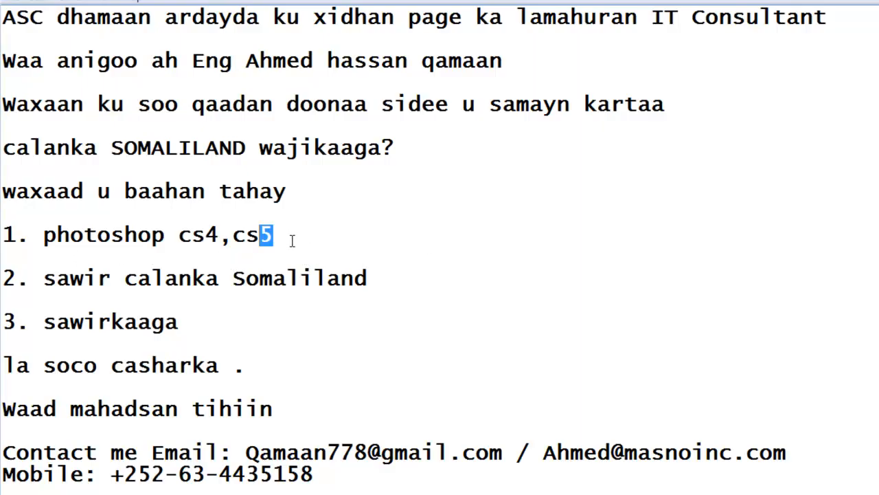
drag(44, 278, 125, 288)
drag(386, 278, 126, 279)
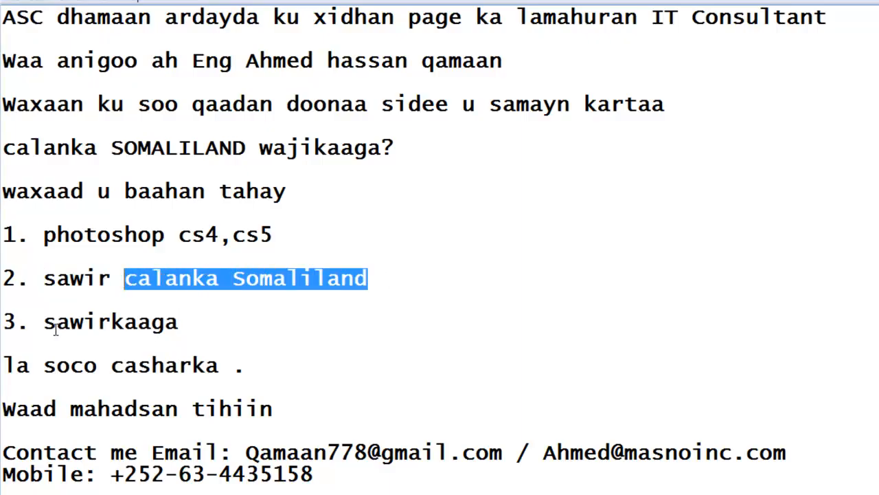
drag(44, 323, 194, 323)
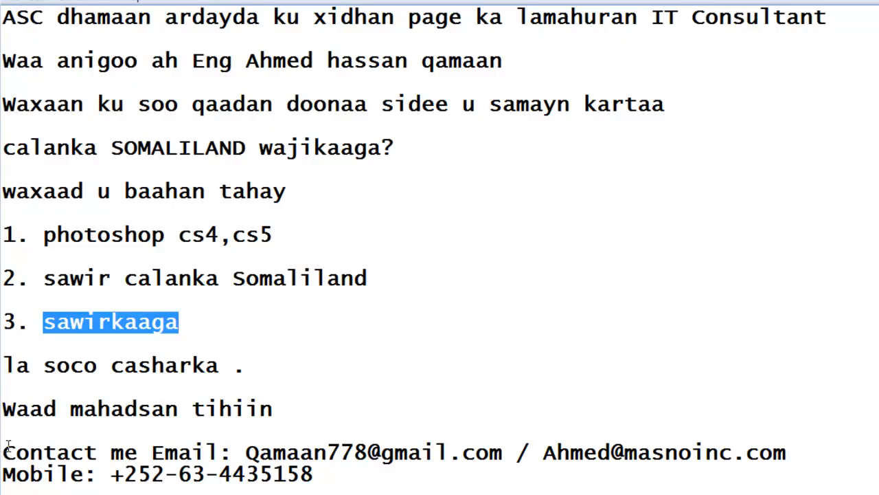
Review the contact e-mail addresses and mobile number at the end of the notes
drag(4, 452, 157, 457)
drag(246, 453, 503, 454)
click(427, 457)
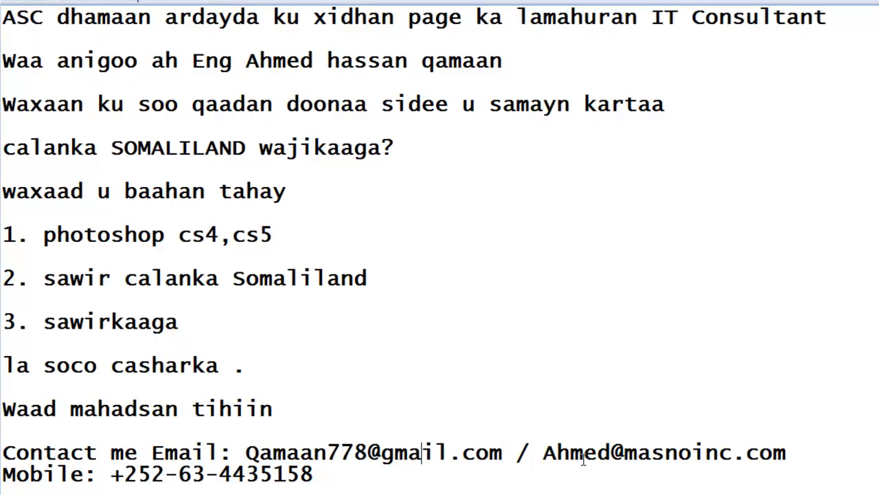
drag(556, 453, 653, 453)
click(719, 454)
drag(808, 447, 540, 451)
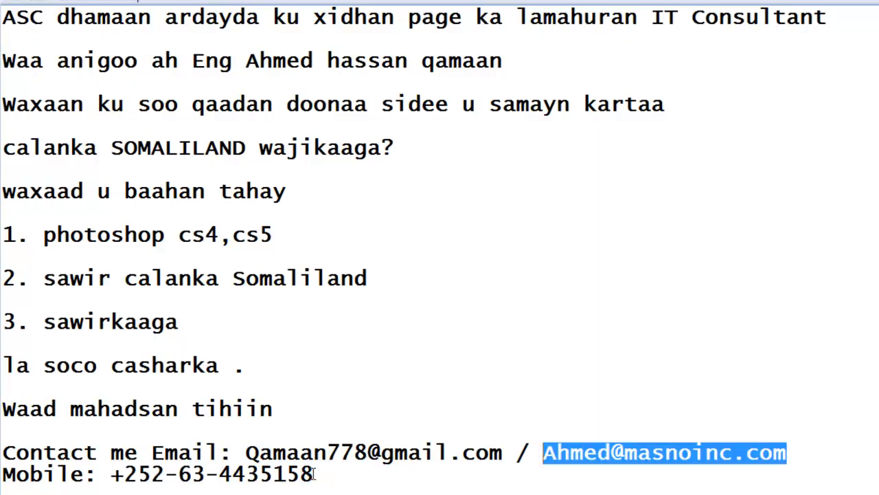
drag(315, 474, 111, 474)
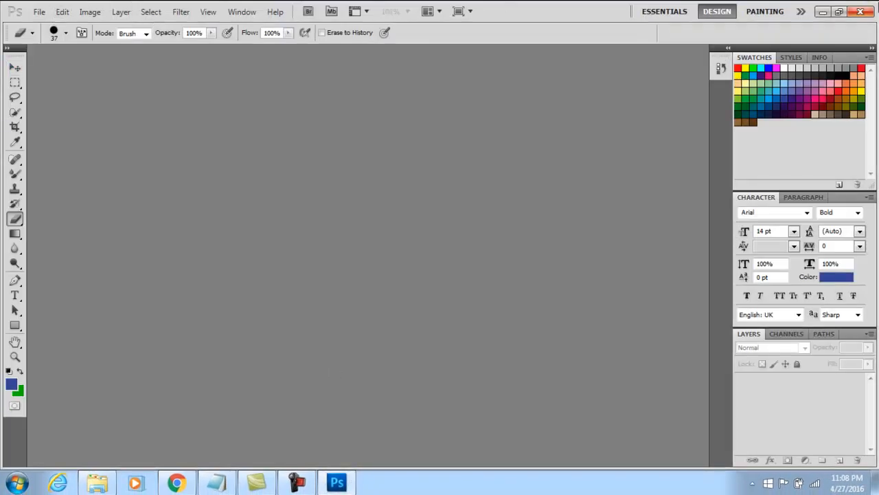
Minimize Photoshop and preview the Somaliland flag and the portrait photo stored on the desktop
click(839, 11)
click(777, 25)
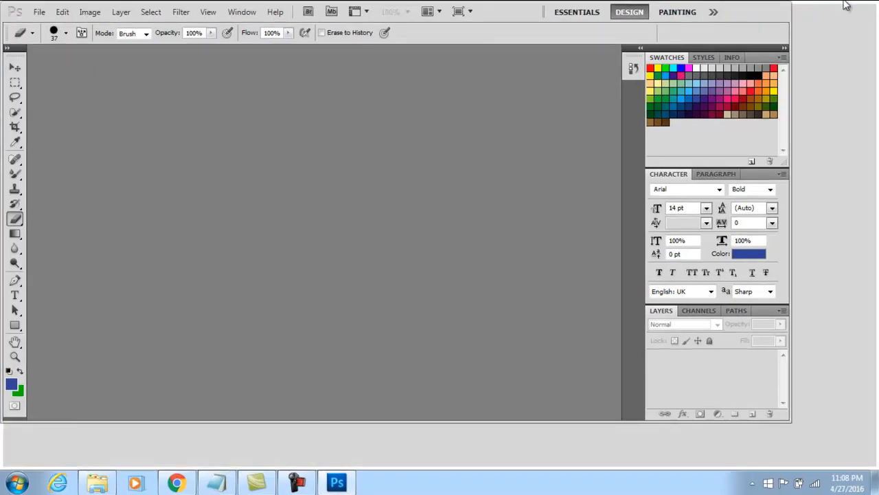
click(823, 7)
click(821, 6)
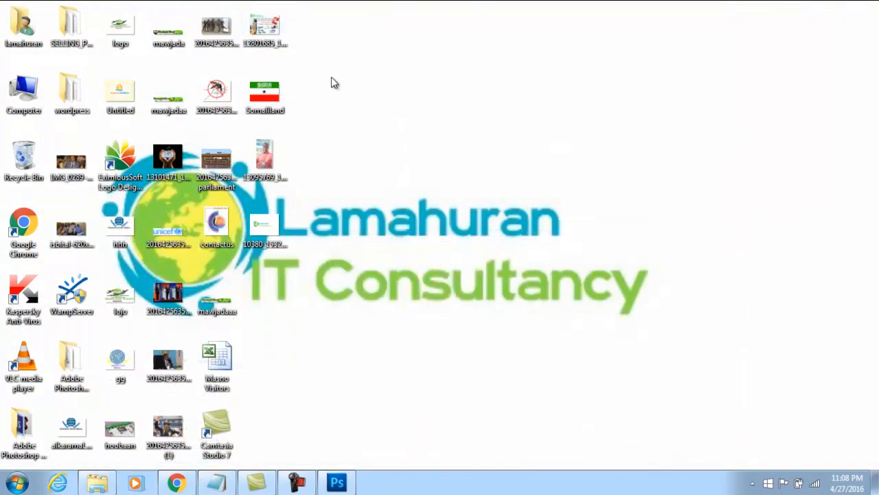
double_click(264, 93)
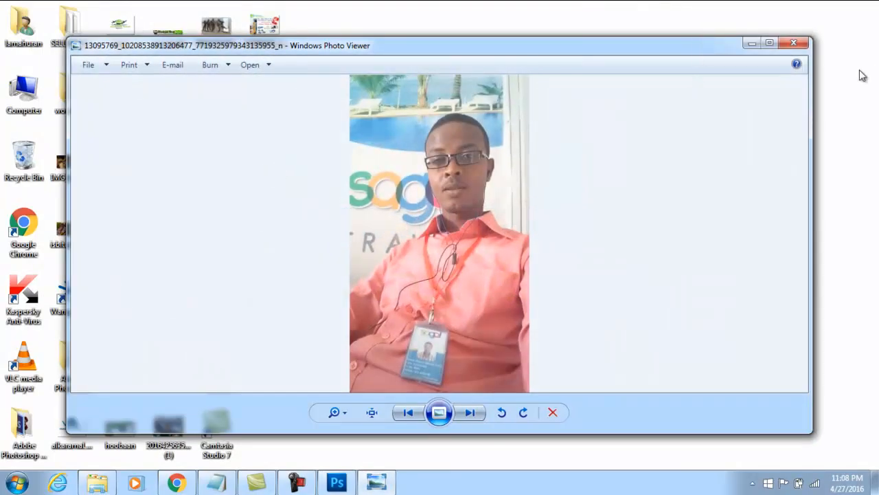
click(793, 42)
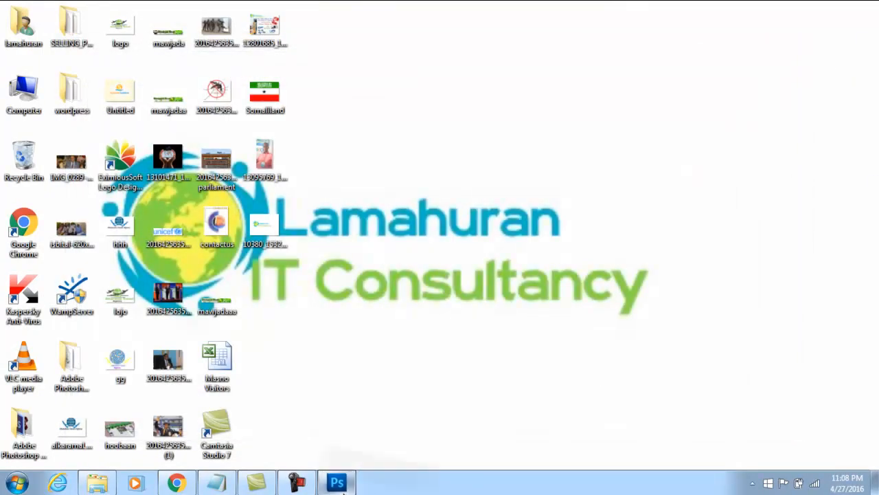
Return to Photoshop and open the portrait photo of the man in the pink shirt from the Desktop folder
click(337, 483)
click(39, 12)
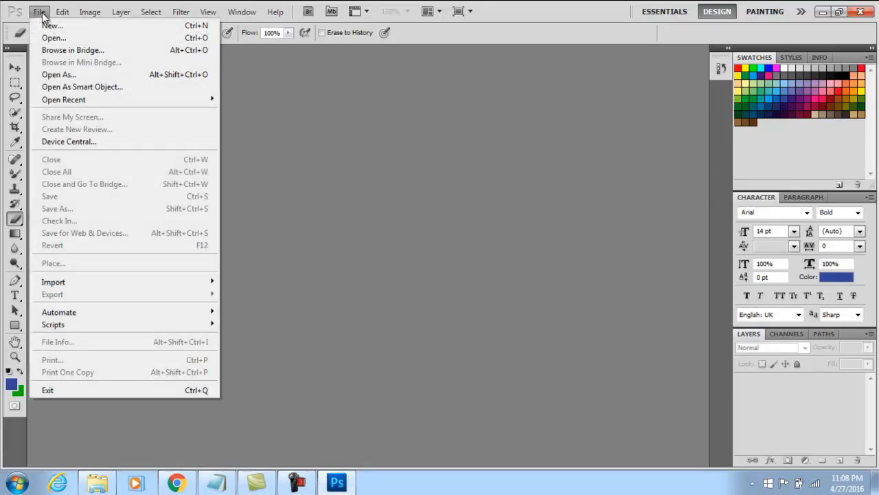
click(42, 15)
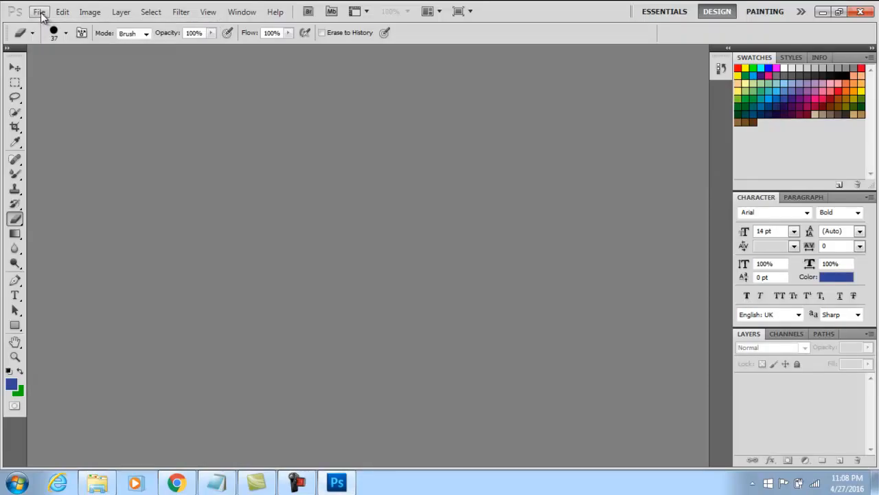
click(65, 15)
mouse_move(41, 16)
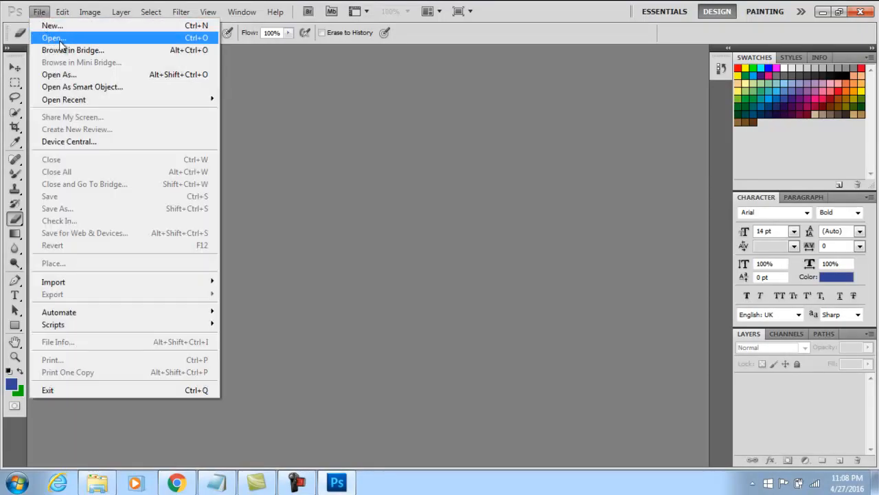
click(59, 39)
drag(607, 96, 612, 148)
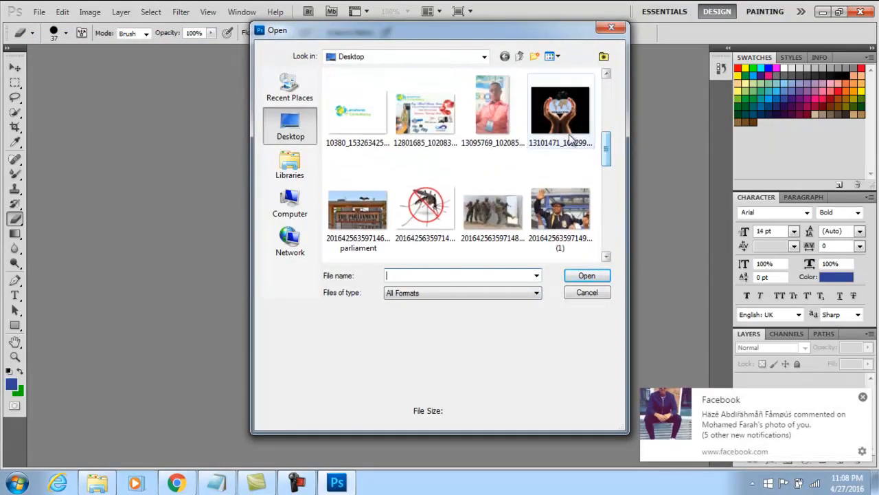
double_click(493, 96)
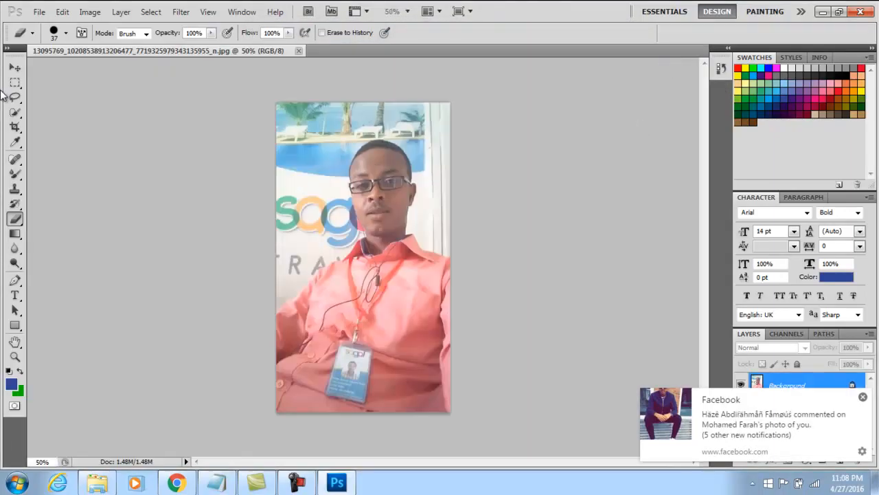
Open the flag image Somaliland.png from the Desktop folder as a second document
click(41, 11)
click(58, 35)
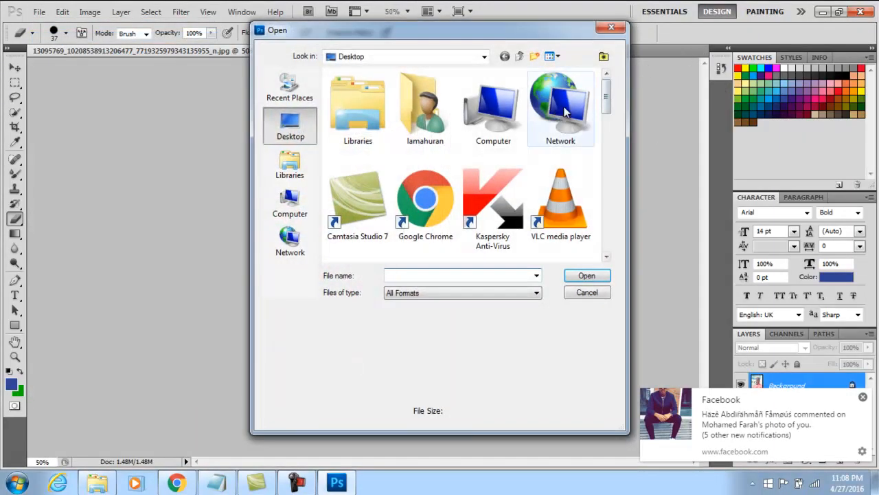
drag(608, 101, 598, 240)
double_click(516, 156)
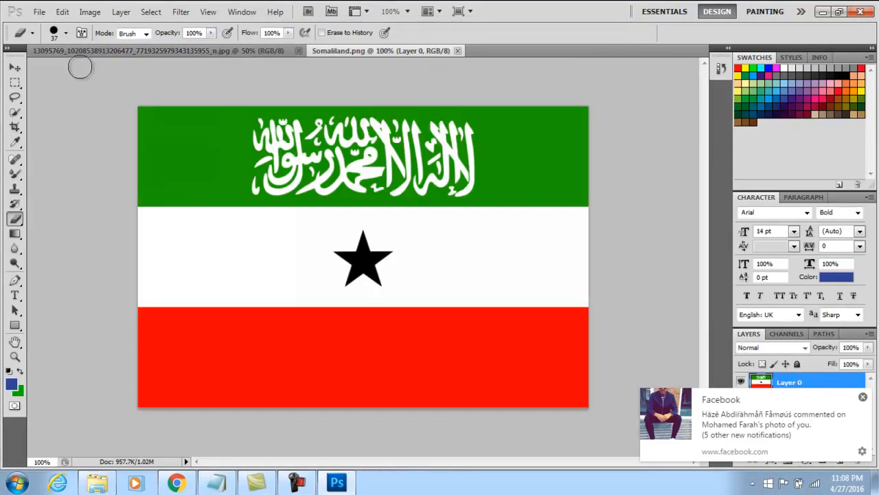
In the portrait photo, select the man's head and neck down to the shirt collar with the Quick Selection tool
click(193, 57)
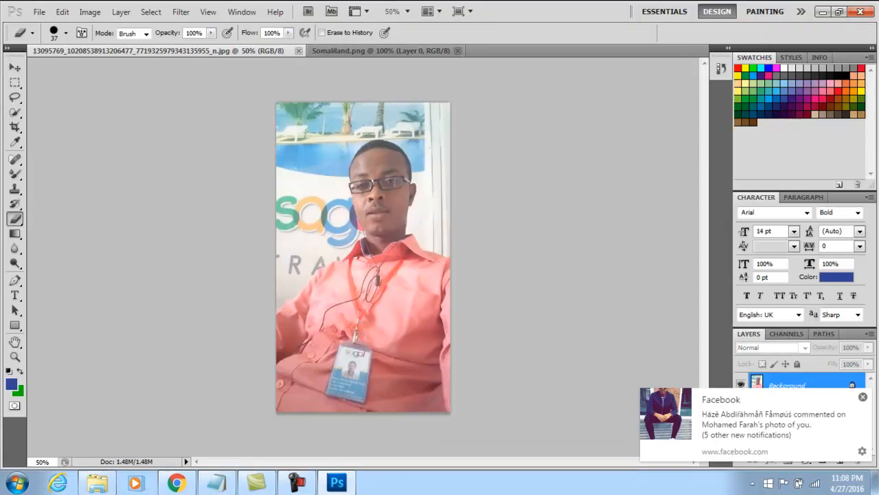
click(863, 397)
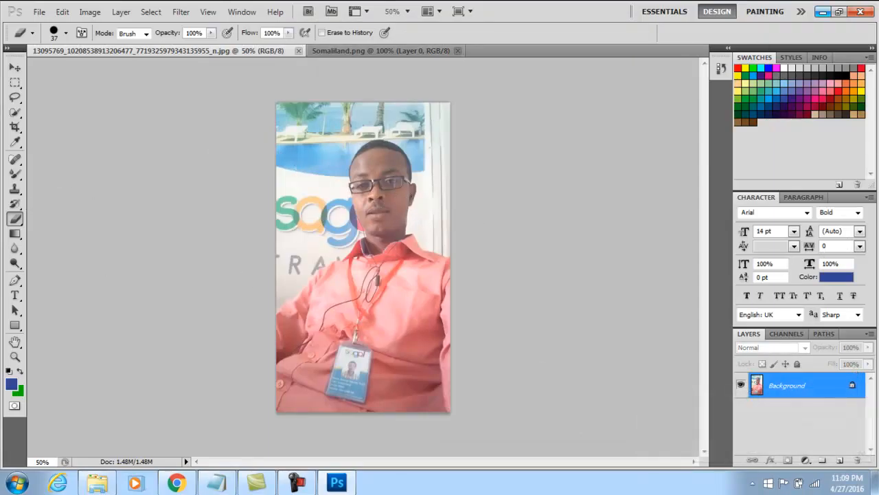
click(14, 97)
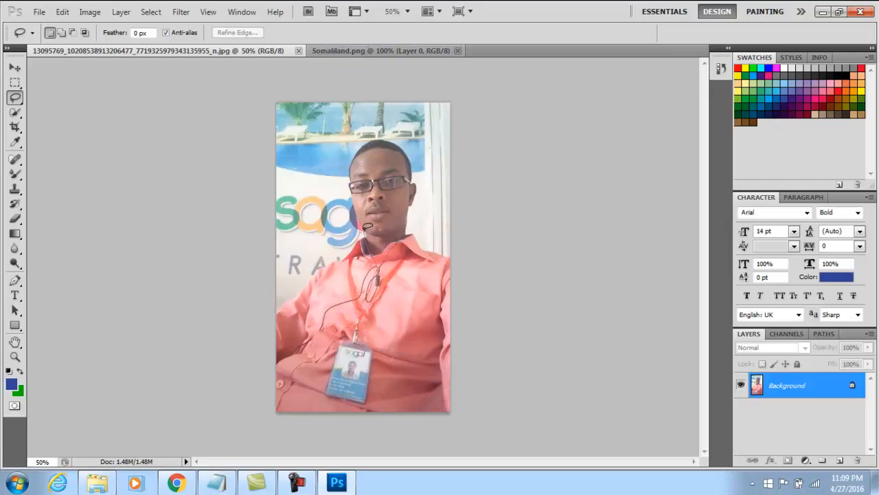
click(15, 113)
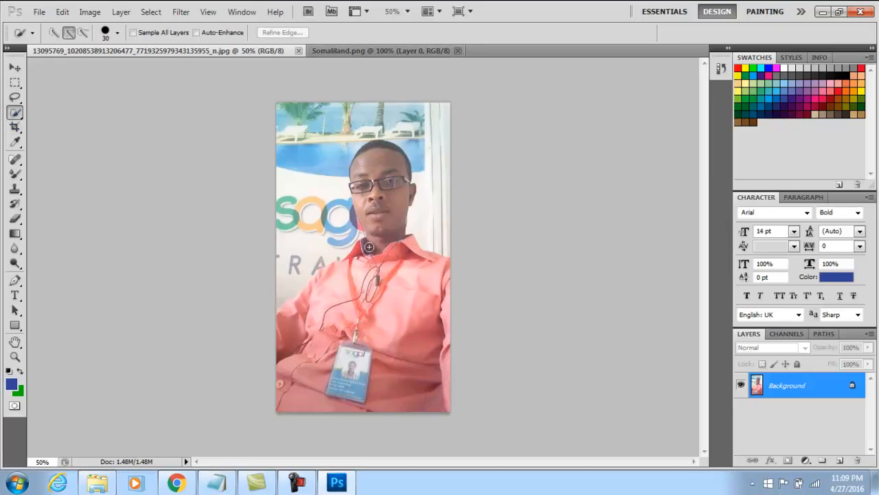
mouse_move(368, 248)
mouse_down()
mouse_move(361, 193)
mouse_move(405, 226)
mouse_move(412, 178)
mouse_move(378, 144)
mouse_move(418, 213)
mouse_up()
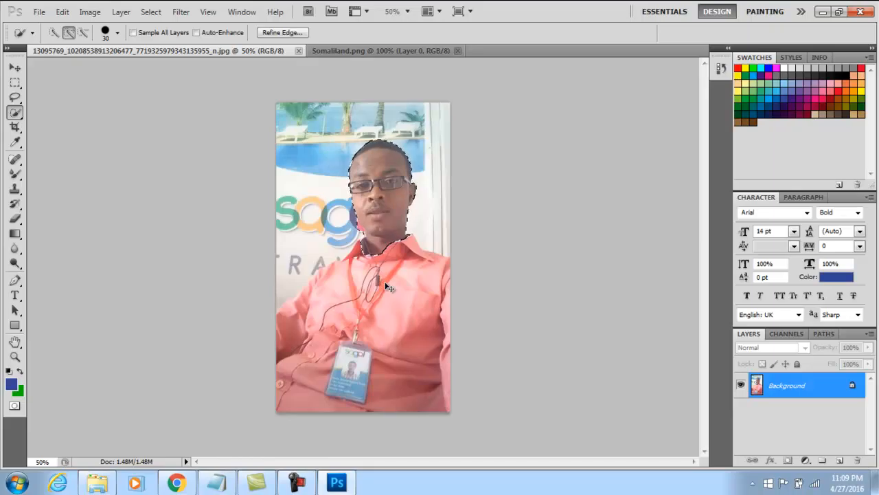
Copy the selected head and neck to a new desaturated layer and duplicate that layer three times
key(ctrl+j)
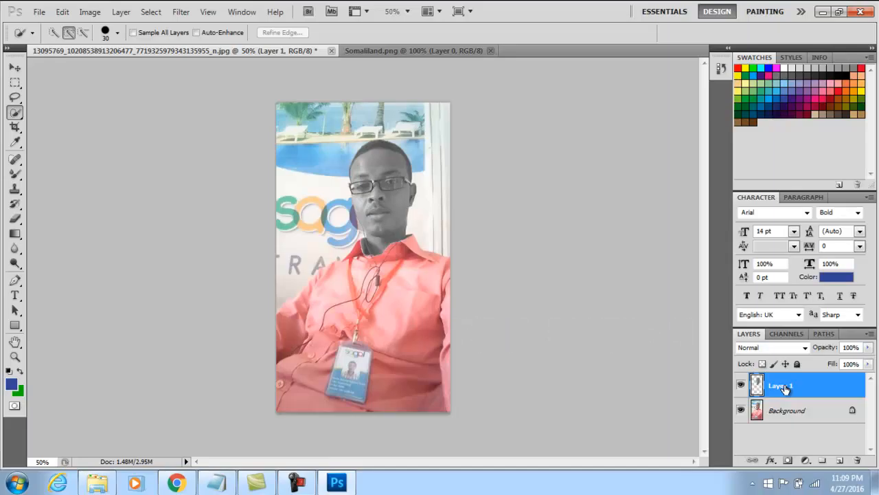
key(ctrl+j)
key(ctrl+j)
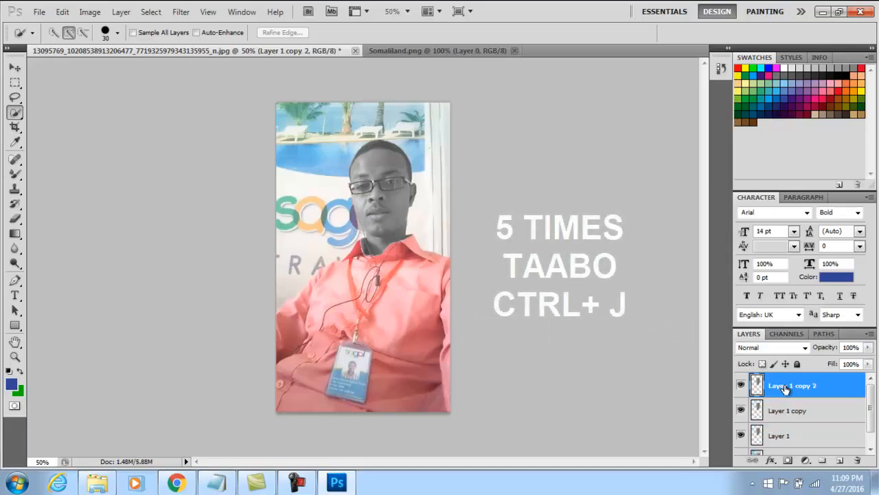
key(ctrl+j)
Check the stack of head layers from Layer 1 up to Layer 1 copy 3, including the top copy's visibility
click(788, 431)
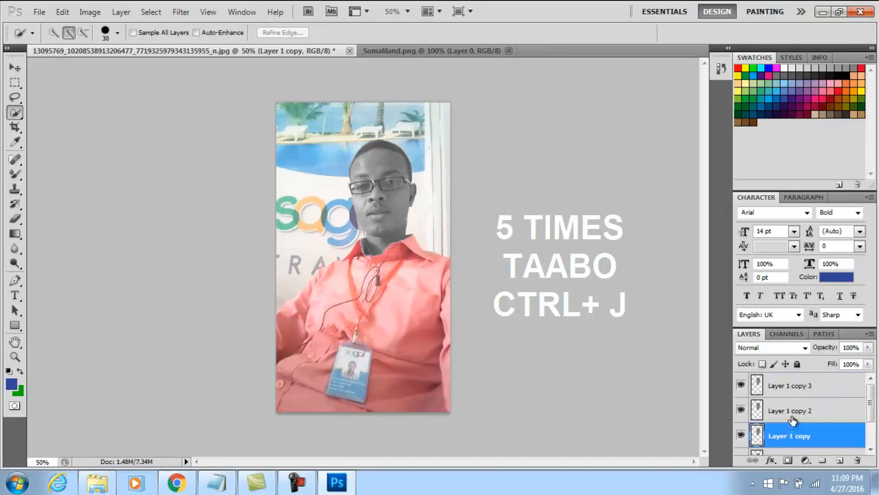
click(792, 415)
click(790, 389)
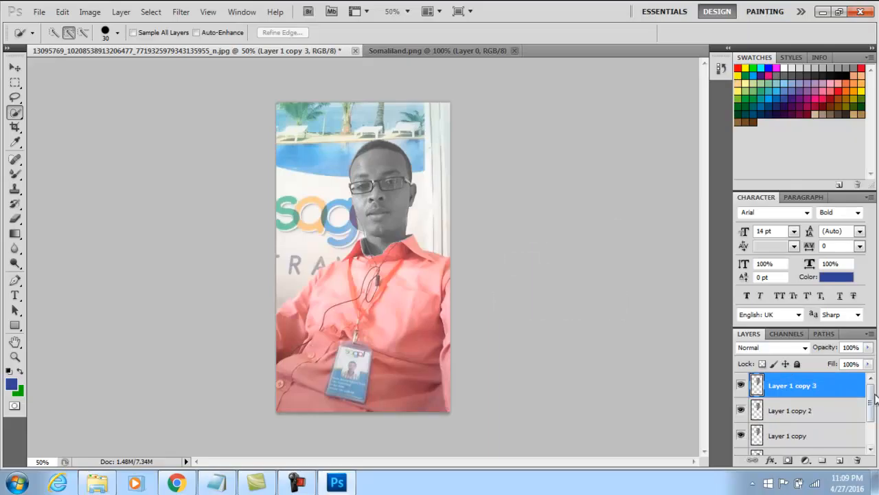
scroll(871, 401, down, 2)
click(775, 445)
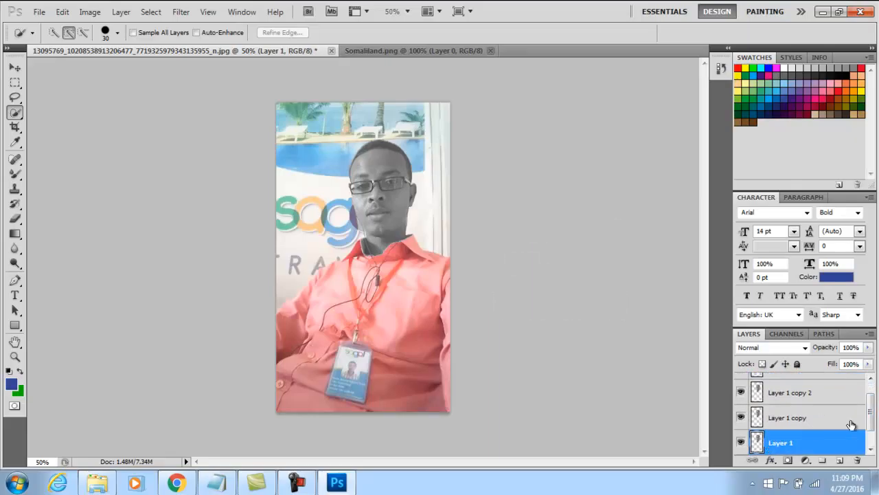
drag(872, 421, 870, 394)
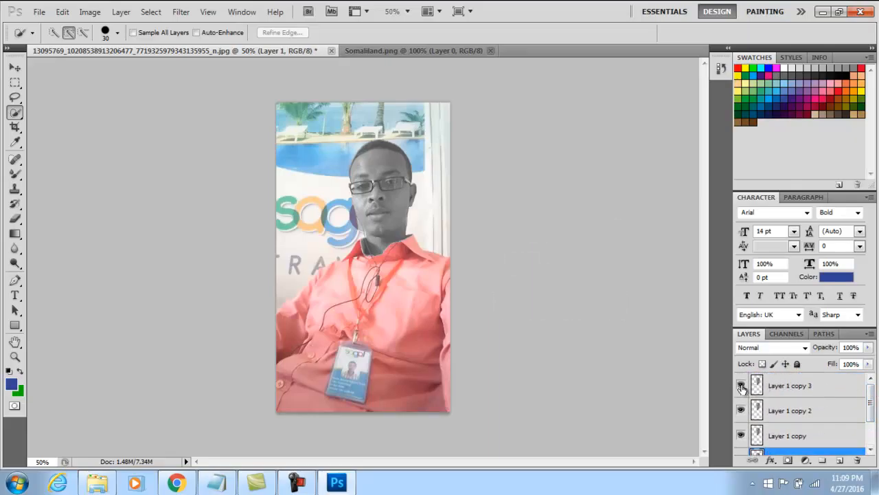
click(742, 388)
click(741, 388)
Tint Layer 1 copy 3 green with Color Balance midtone levels of -100, +100 and -100
click(786, 389)
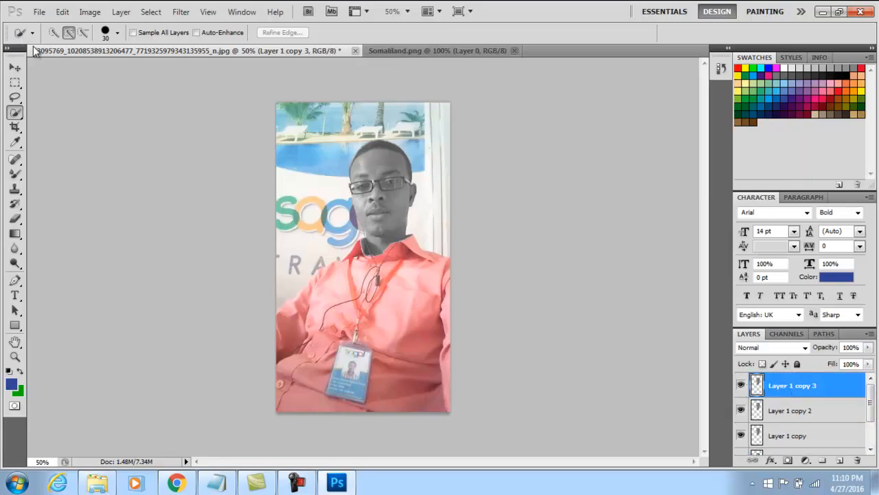
click(91, 12)
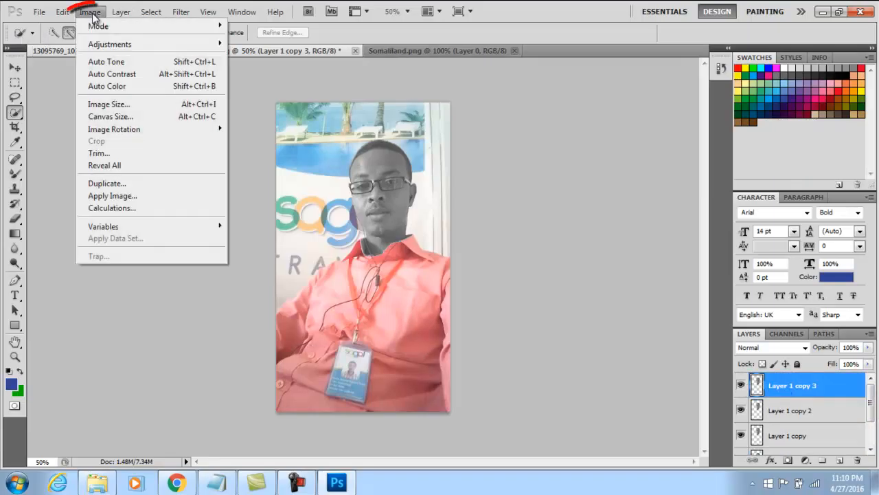
mouse_move(159, 50)
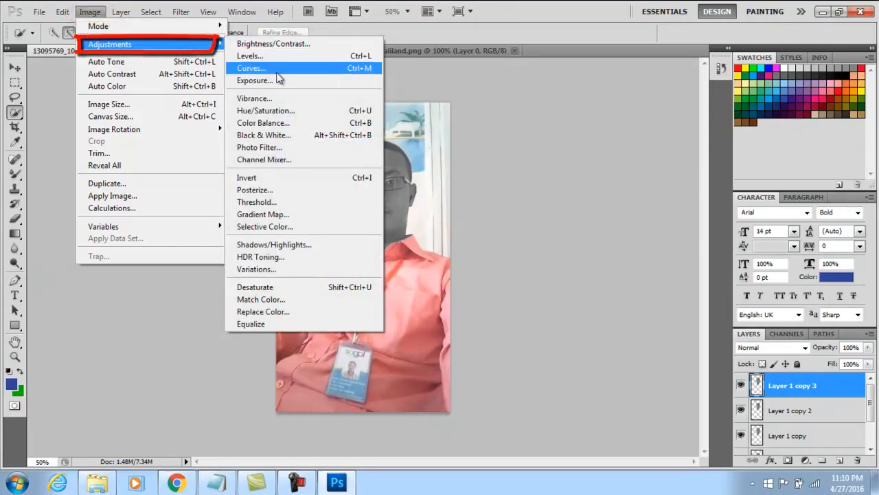
click(264, 123)
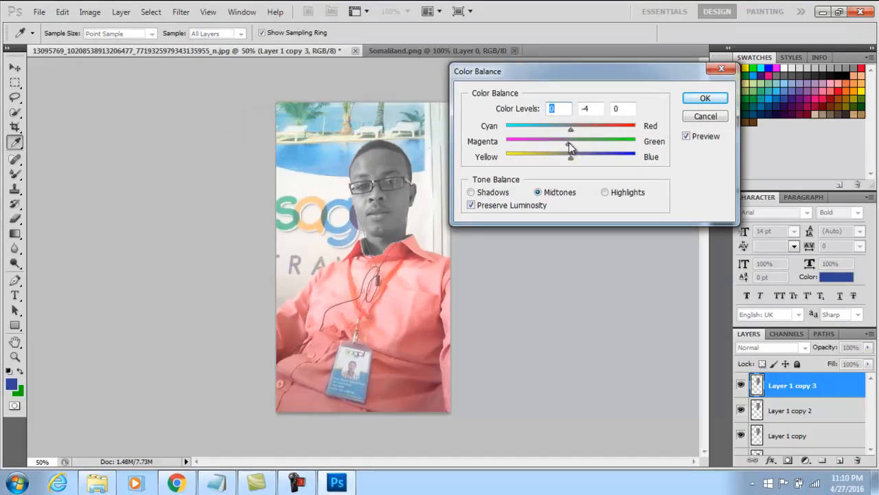
drag(568, 142, 637, 142)
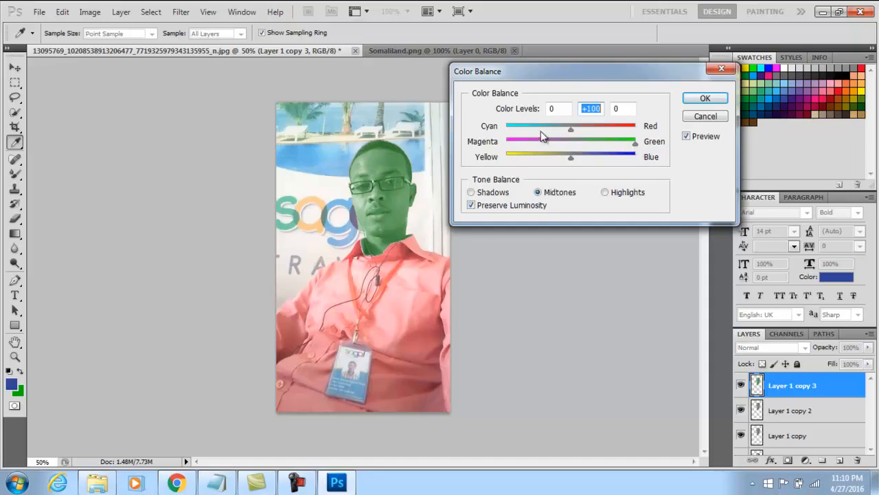
drag(573, 131, 548, 130)
drag(572, 160, 501, 158)
drag(549, 129, 507, 130)
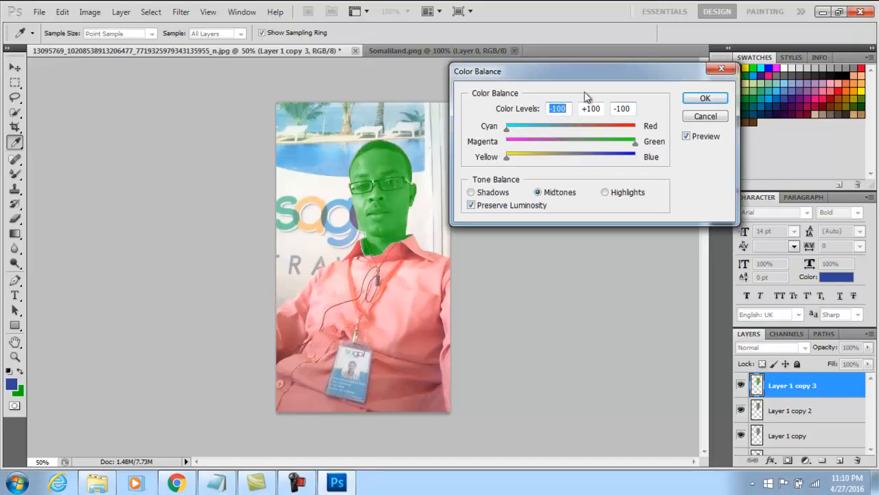
click(705, 99)
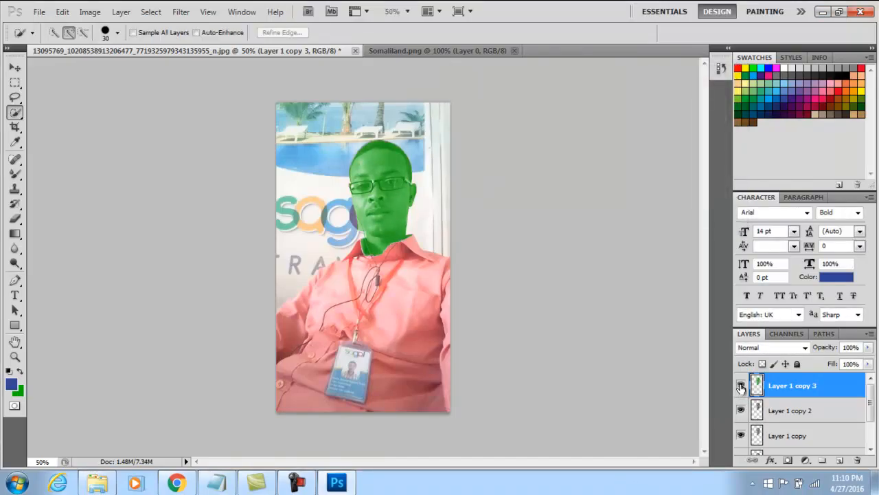
Hide Layer 1 copy 3 and tint Layer 1 copy 2 red with Color Balance midtone levels of +100, -100 and -100
click(741, 387)
click(758, 409)
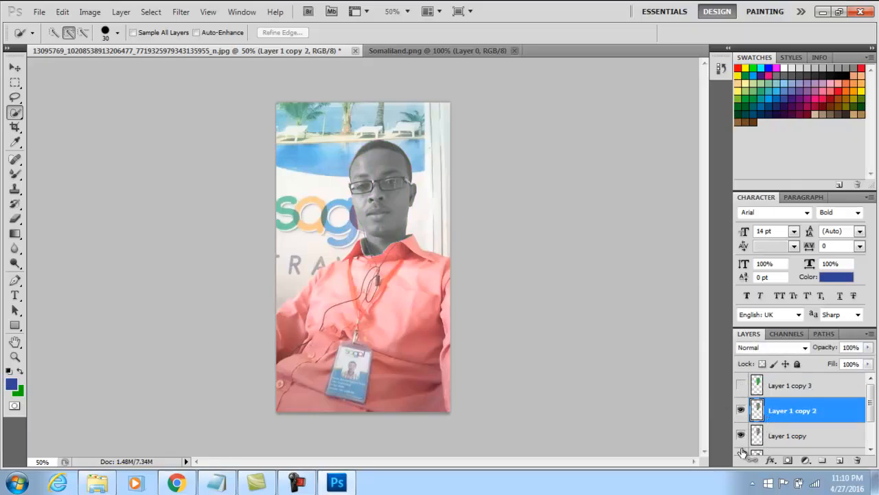
click(103, 13)
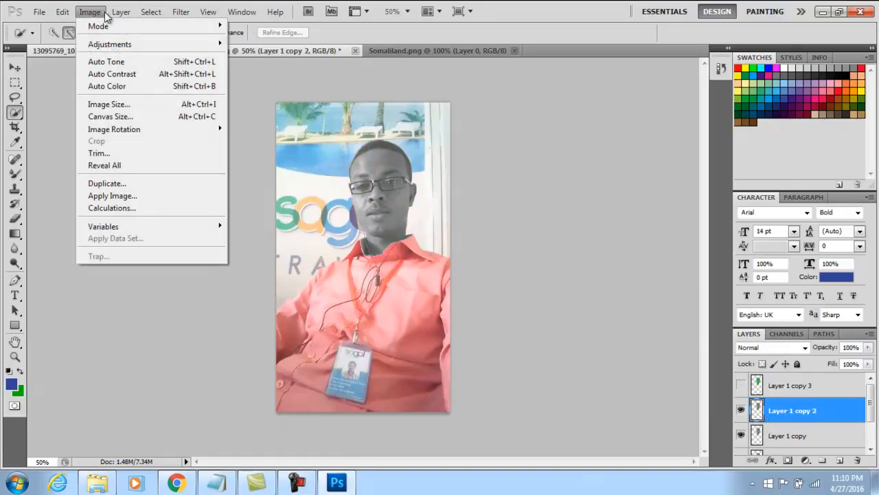
mouse_move(209, 44)
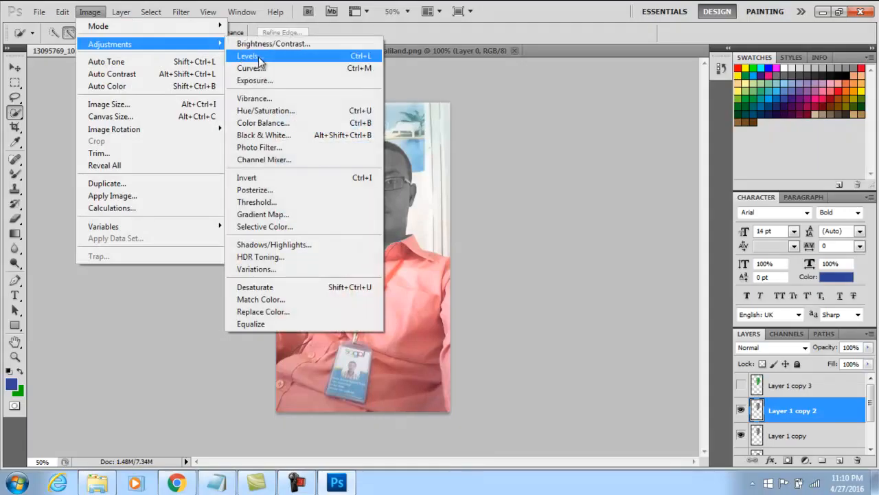
click(281, 123)
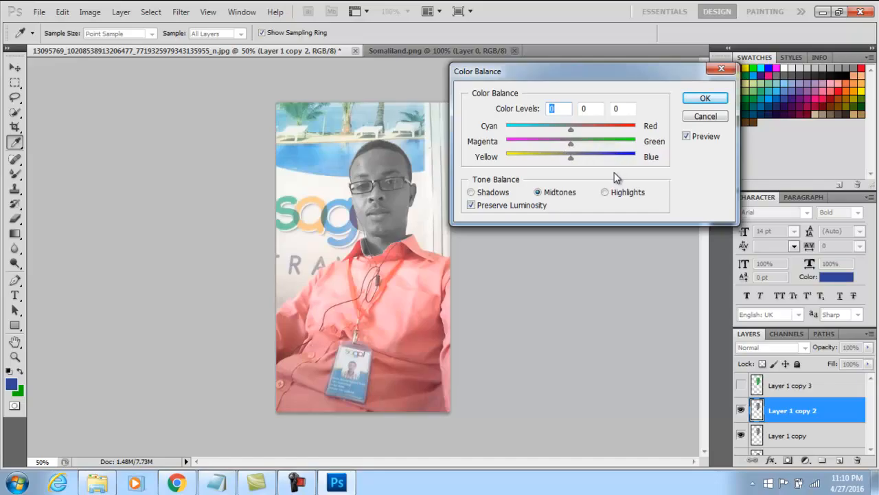
drag(571, 134, 643, 129)
drag(561, 147, 506, 146)
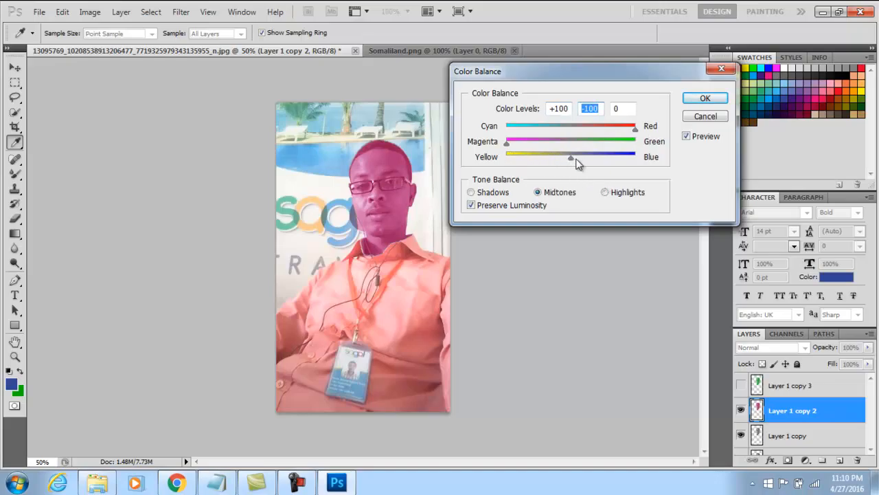
drag(577, 162, 506, 160)
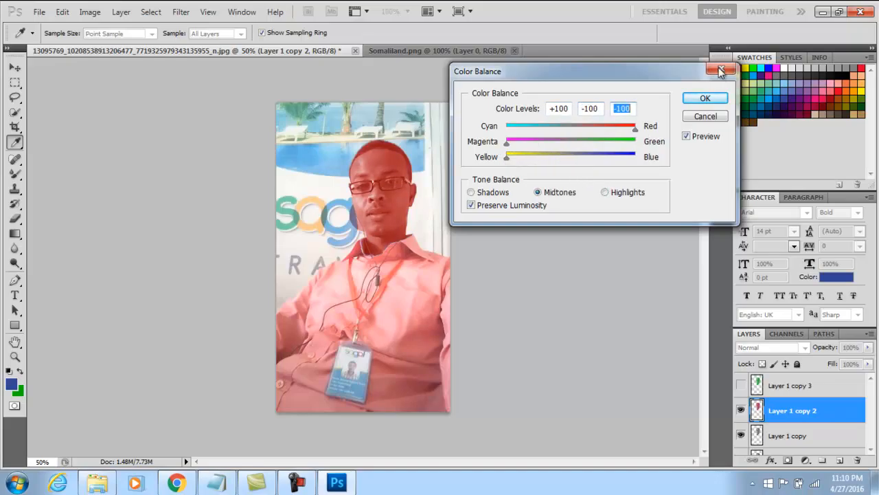
click(702, 100)
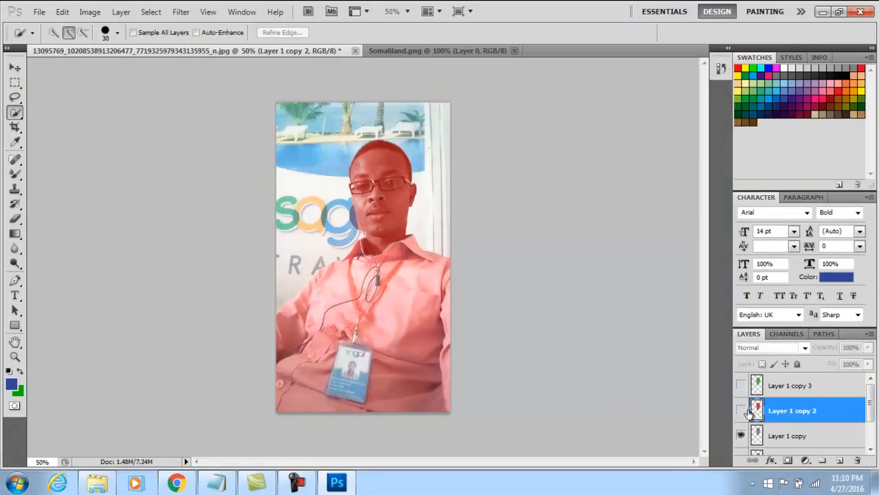
Hide Layer 1 copy 2 and lighten Layer 1 copy using Levels with a midtone input of 1.85
click(741, 410)
click(770, 438)
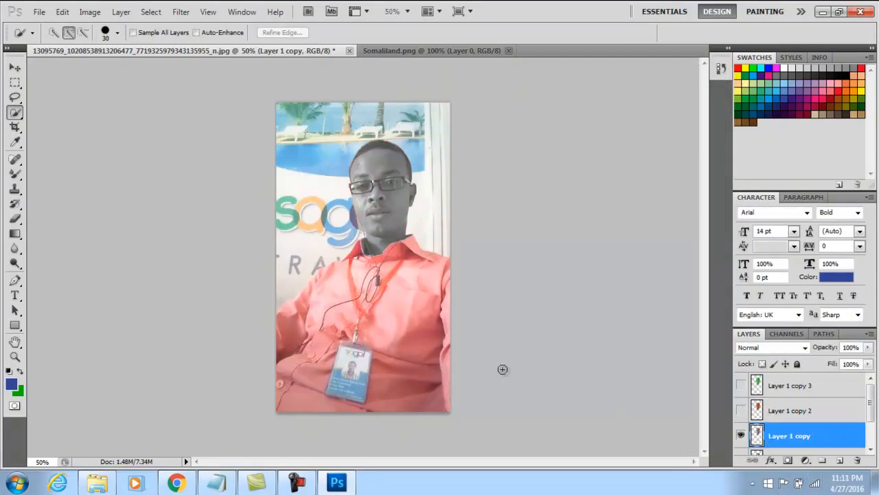
click(121, 11)
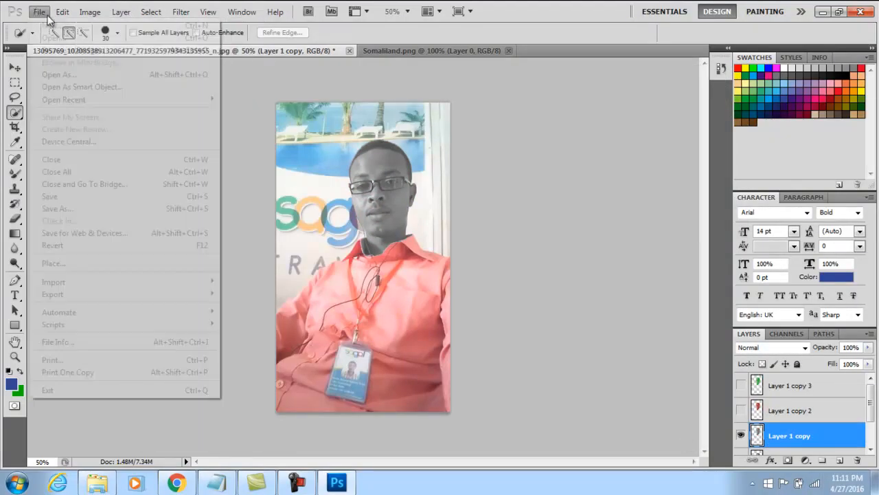
mouse_move(88, 11)
mouse_move(213, 47)
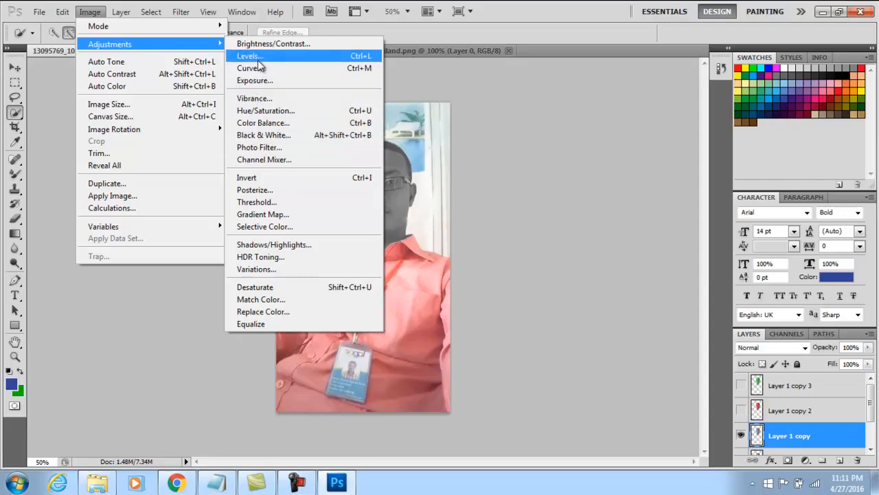
click(289, 56)
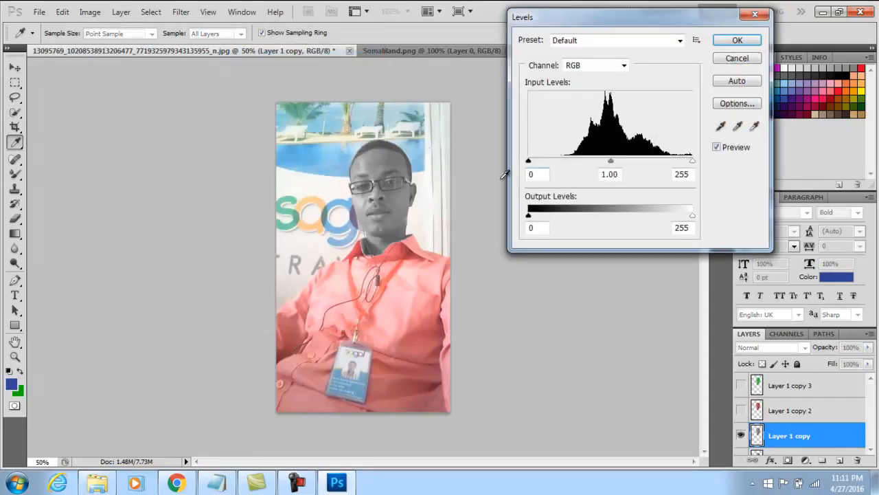
drag(610, 162, 574, 162)
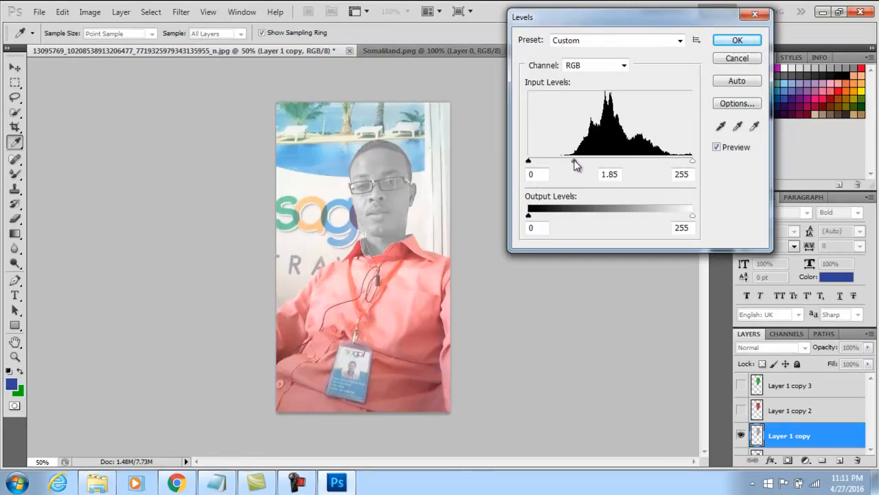
click(736, 40)
key(w)
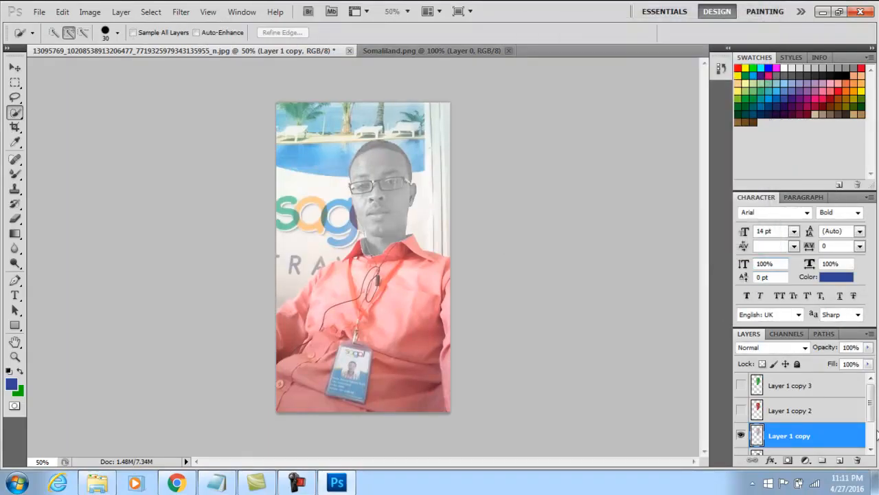
Hide Layer 1 copy and darken Layer 1 using Levels with a black input level of 87
drag(870, 396, 871, 414)
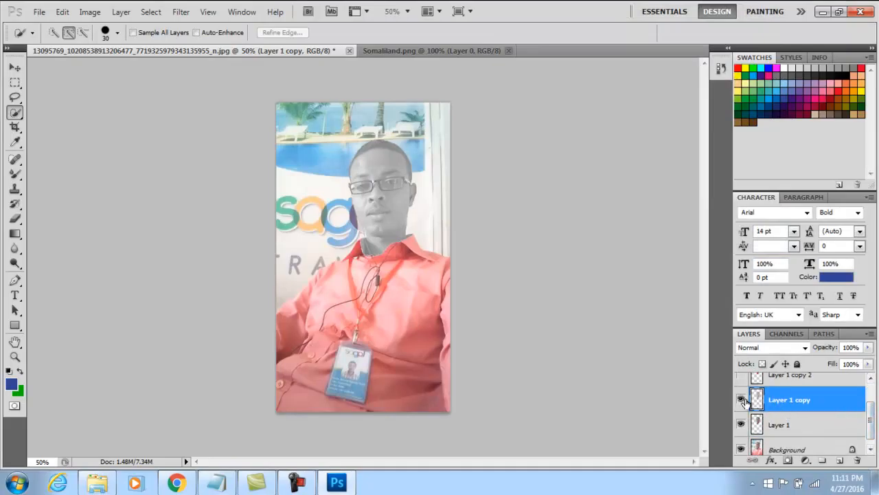
click(741, 399)
click(742, 424)
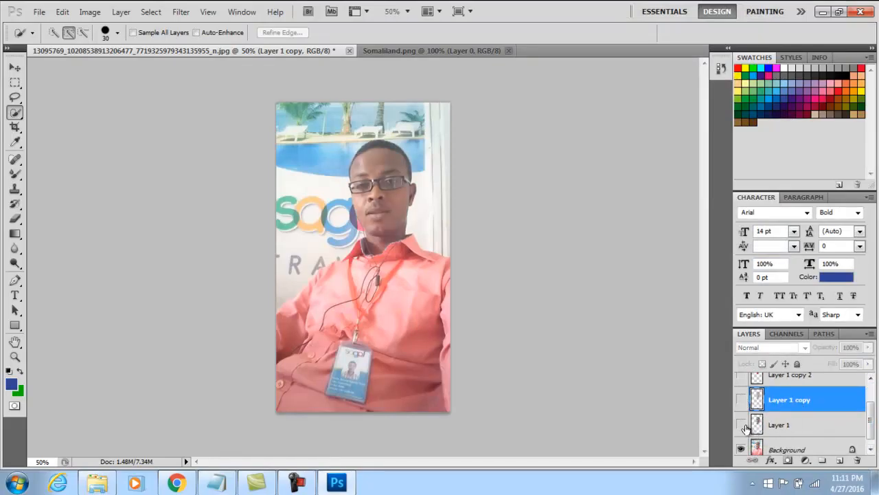
click(741, 424)
click(768, 425)
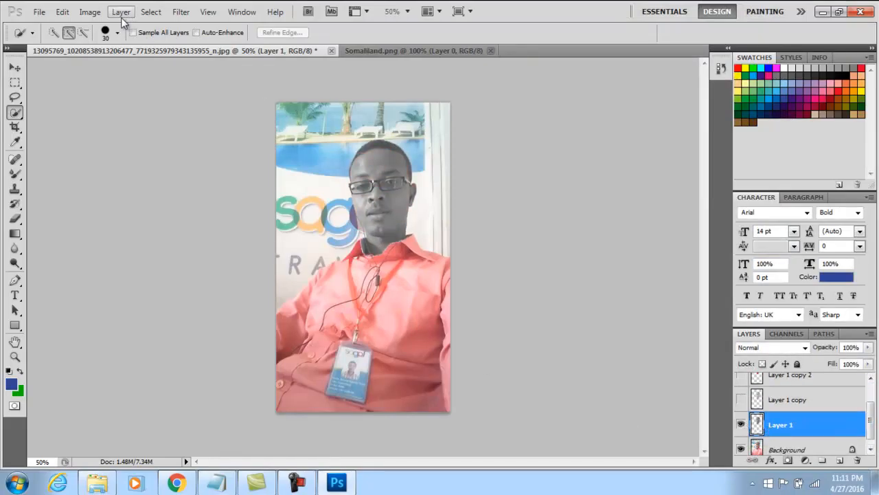
click(88, 12)
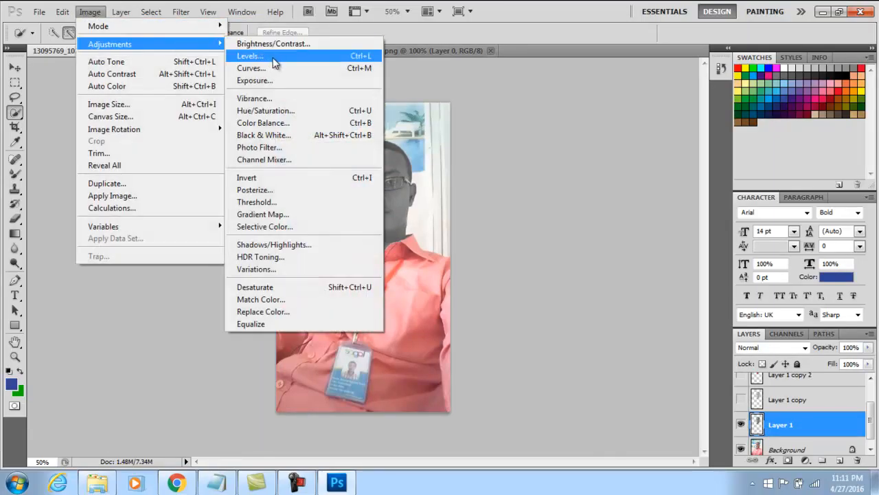
click(273, 56)
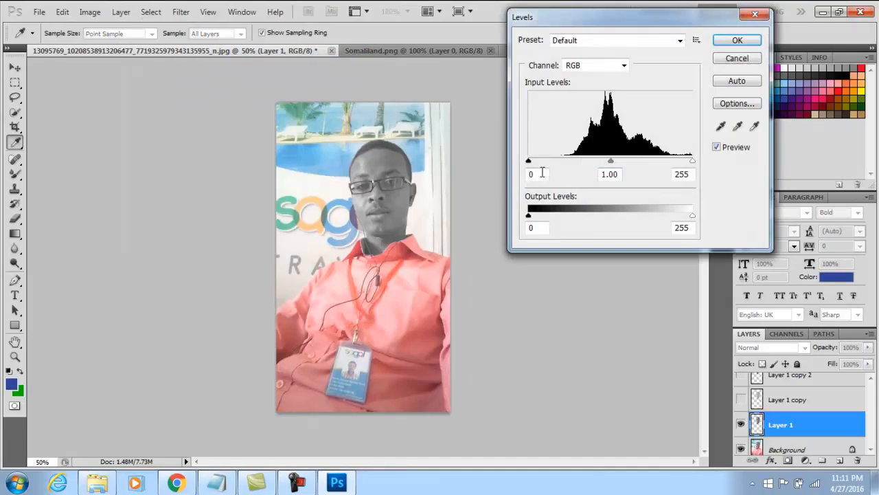
drag(530, 164, 585, 171)
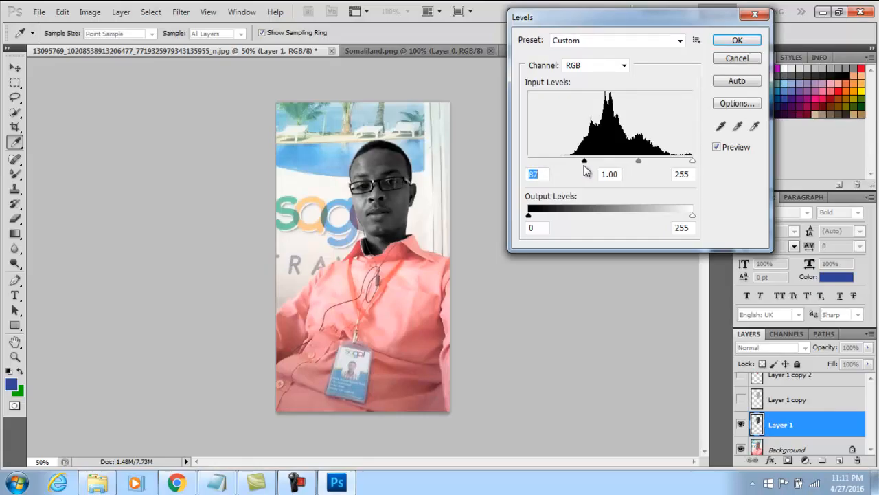
click(737, 41)
key(w)
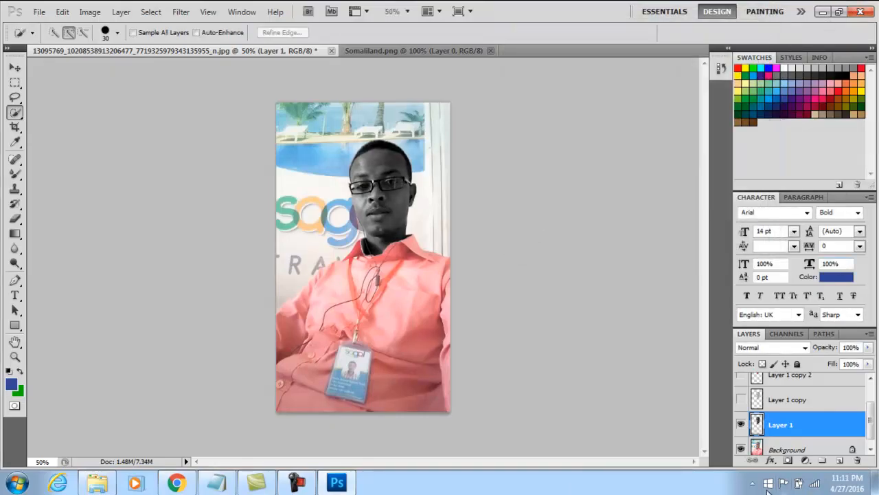
Make Layer 1 copy 3, Layer 1 copy 2 and Layer 1 copy visible again
scroll(867, 418, up, 2)
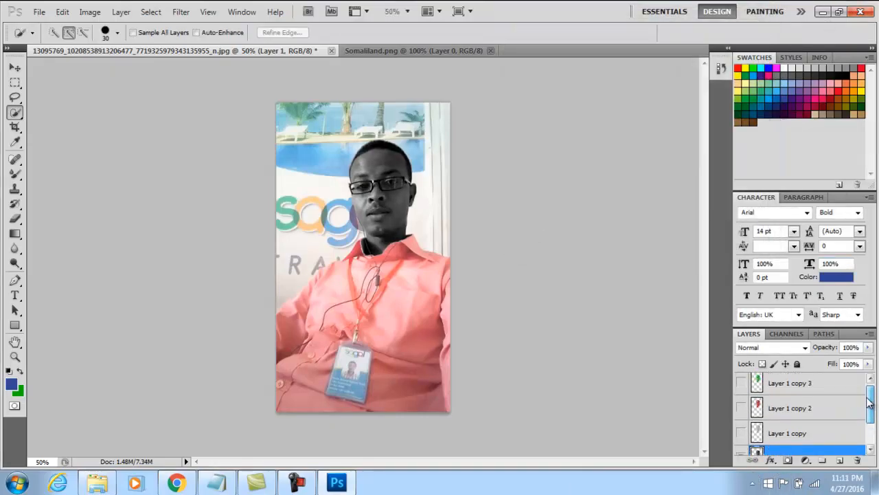
click(741, 383)
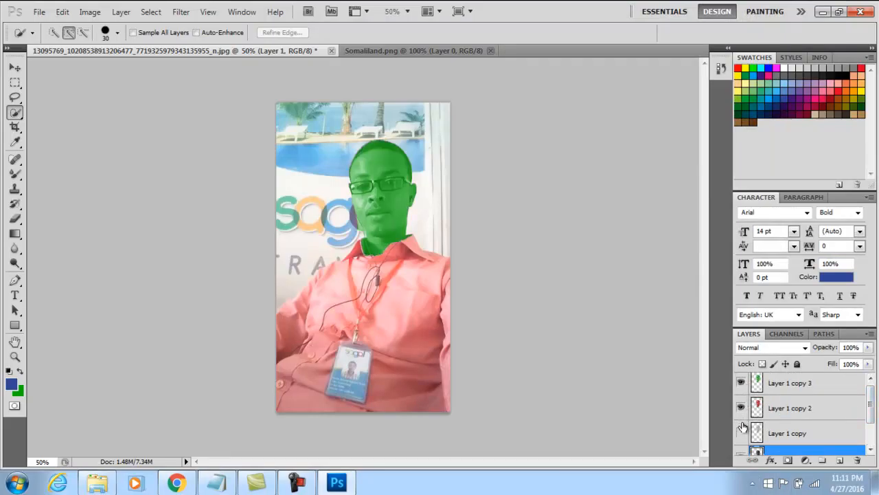
click(870, 379)
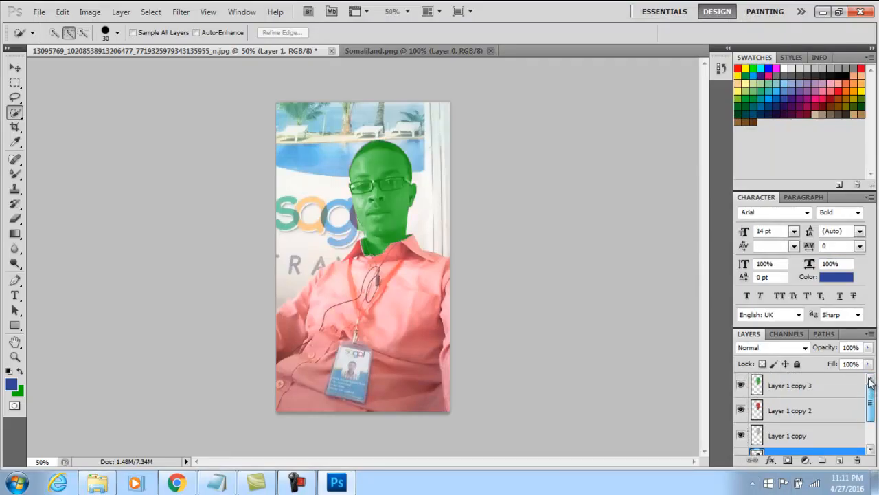
Erase the green from the neck and lower face on Layer 1 copy 3, keeping it from the glasses upward
click(829, 389)
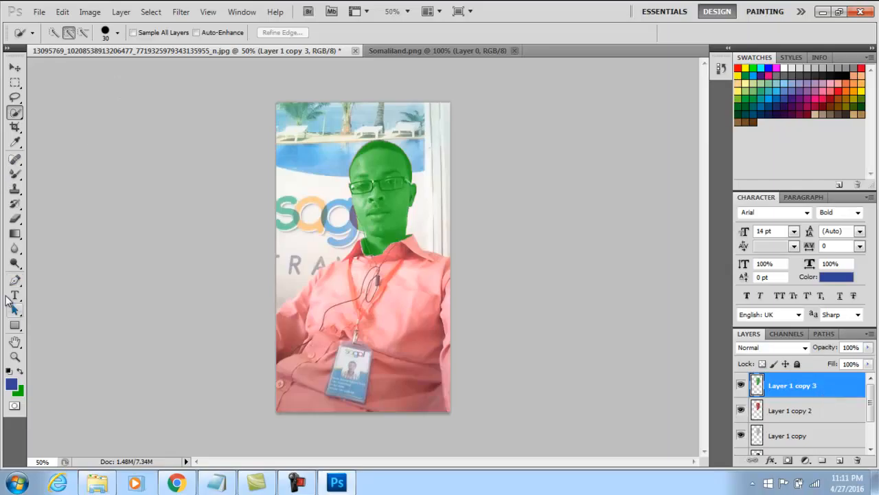
click(14, 219)
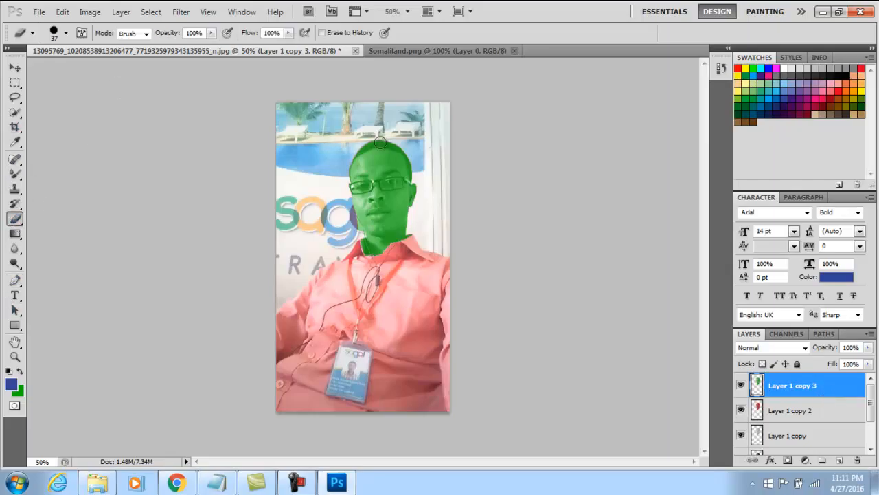
mouse_move(365, 252)
mouse_down()
mouse_move(405, 238)
mouse_move(360, 240)
mouse_move(412, 230)
mouse_move(355, 224)
mouse_move(413, 215)
mouse_move(354, 215)
mouse_move(413, 206)
mouse_move(349, 209)
mouse_move(418, 200)
mouse_move(354, 207)
mouse_move(415, 199)
mouse_move(388, 201)
mouse_up()
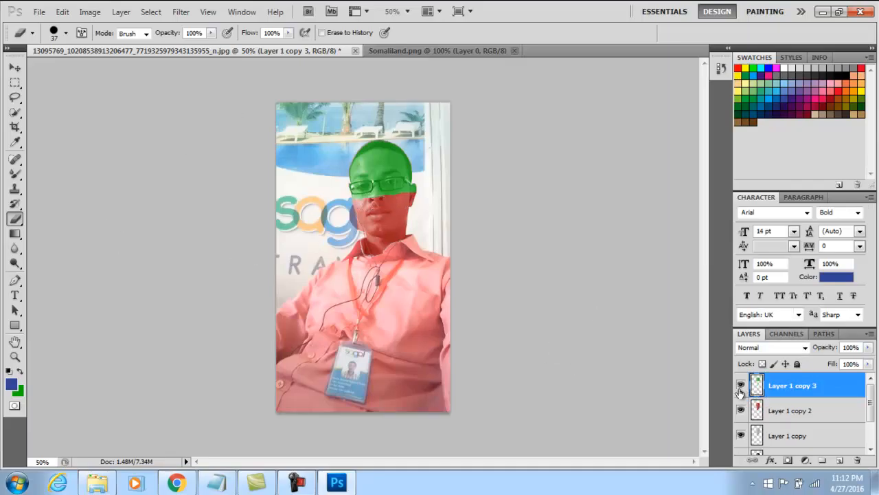
Erase a horizontal band across the nose and cheeks below the glasses on the red Layer 1 copy 2
click(786, 412)
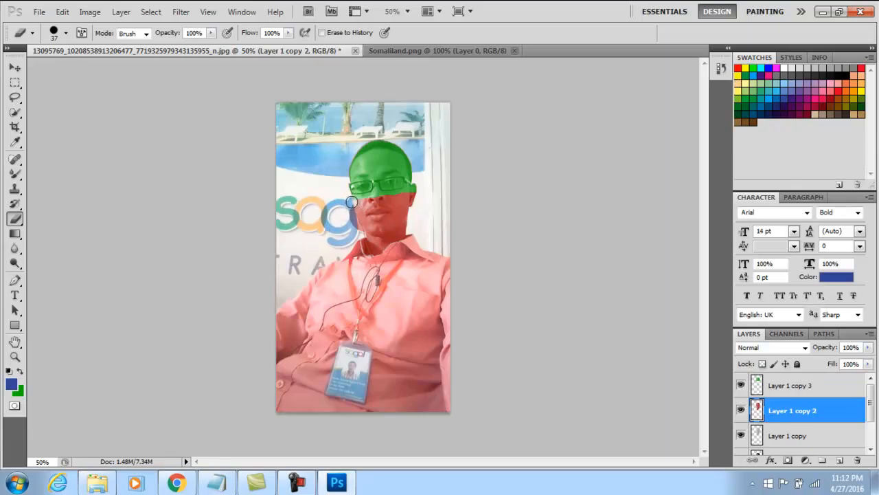
mouse_move(351, 202)
mouse_down()
mouse_move(417, 190)
mouse_move(351, 206)
mouse_move(418, 198)
mouse_move(353, 213)
mouse_move(417, 200)
mouse_up()
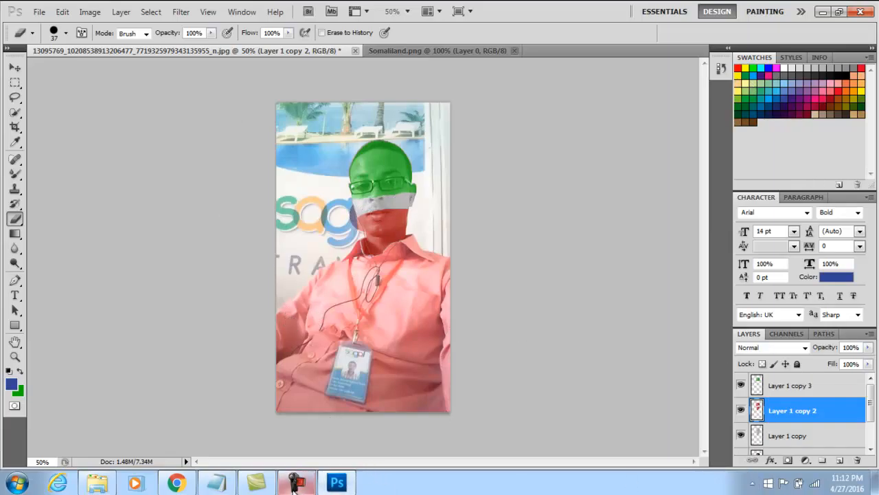
click(297, 483)
click(818, 427)
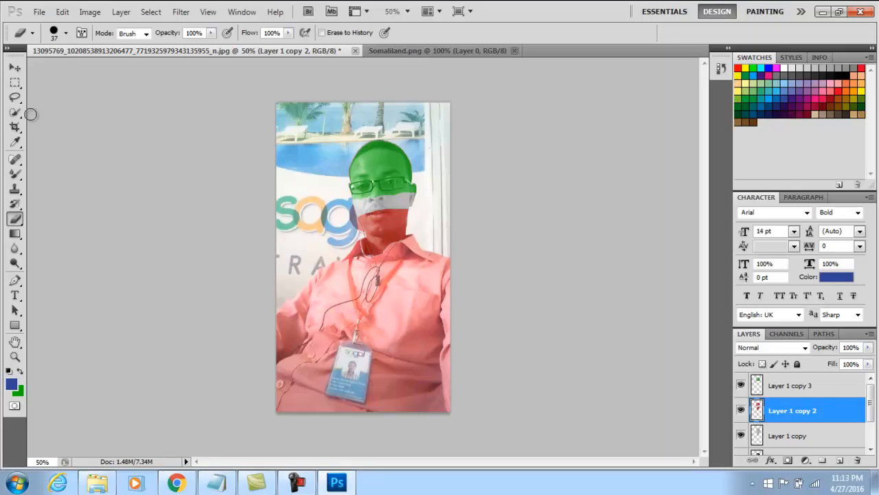
Select the Arabic calligraphy in the green stripe of Somaliland.png with a rectangular marquee
click(448, 50)
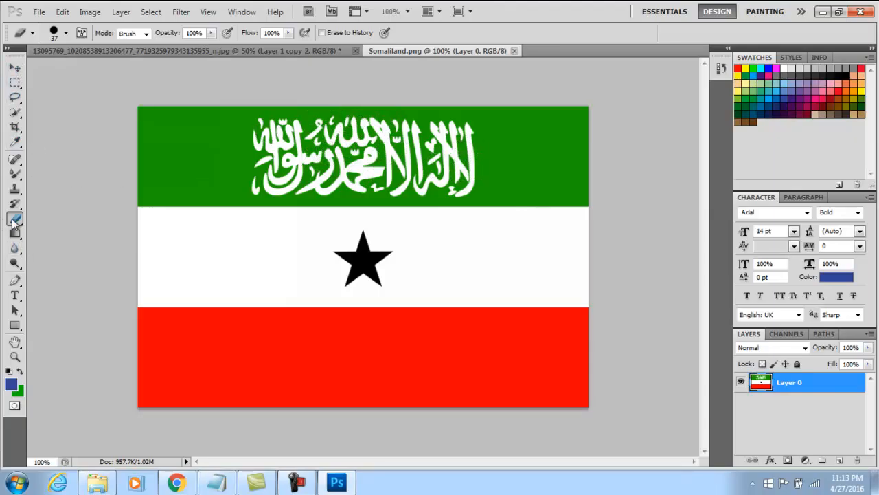
click(15, 82)
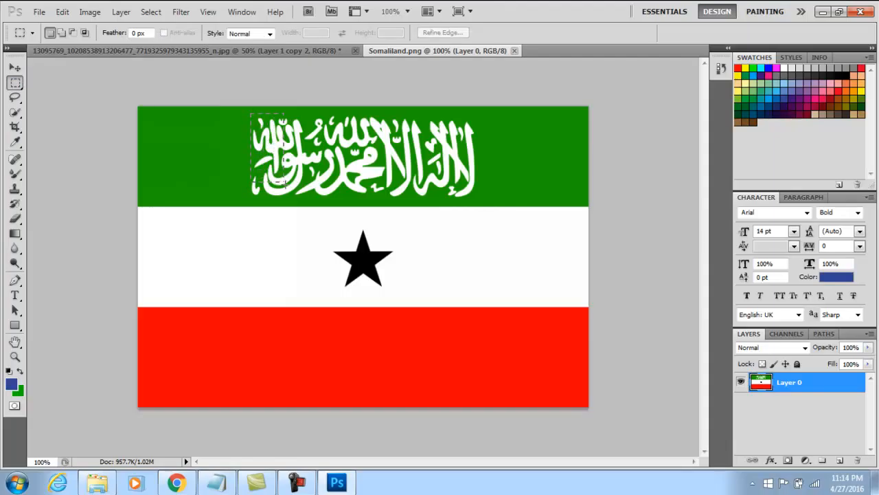
drag(448, 196, 475, 197)
drag(475, 198, 475, 198)
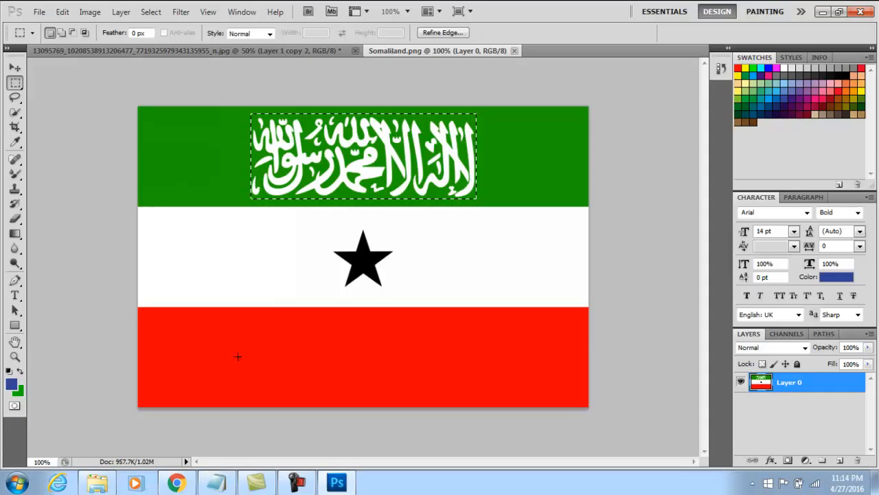
Paste the copied calligraphy into the portrait document and move its layer above Layer 1 copy 3
click(182, 52)
key(ctrl+v)
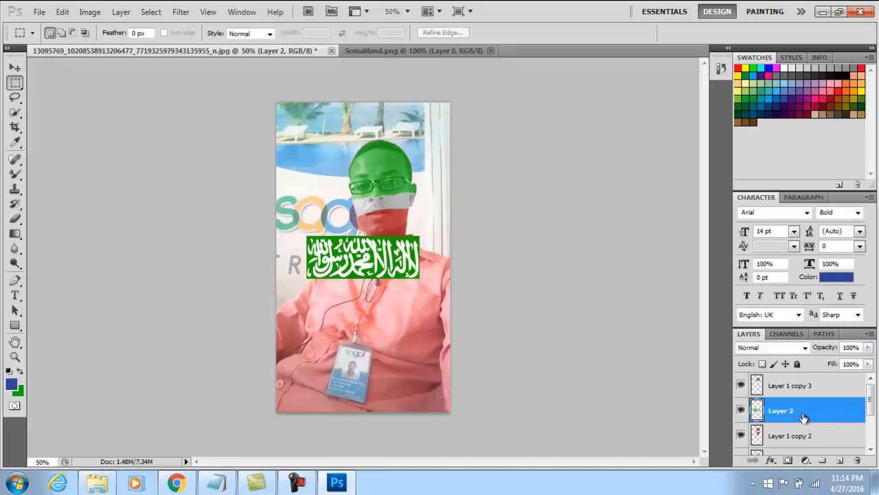
drag(802, 419, 796, 383)
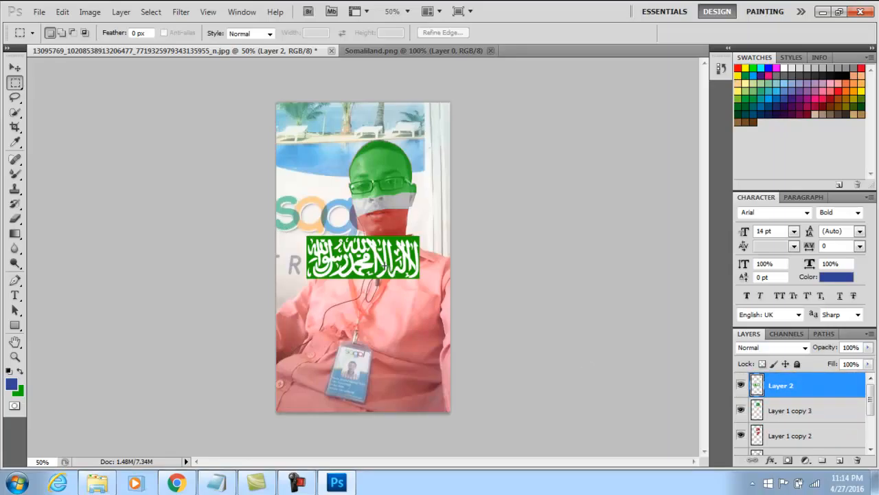
Free-transform the calligraphy to about 42.64% width and 43.65% height, rotated -7.84°, placed on the forehead above the glasses
key(ctrl+t)
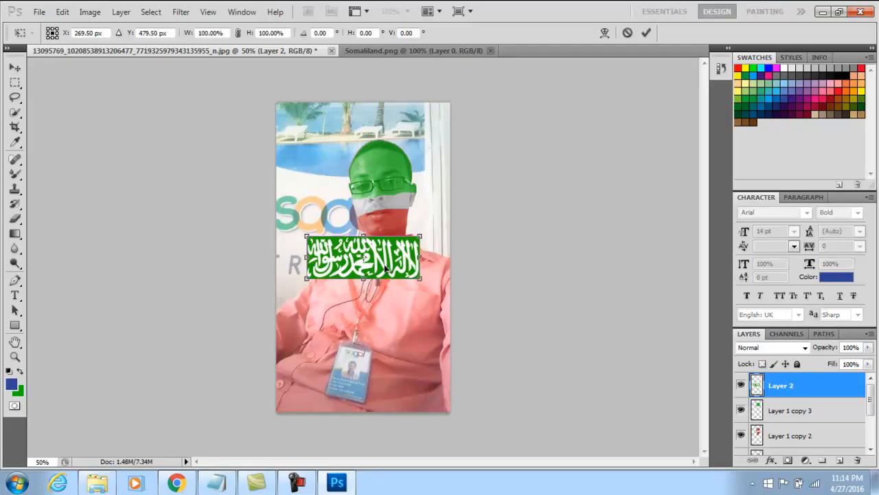
drag(379, 250, 395, 148)
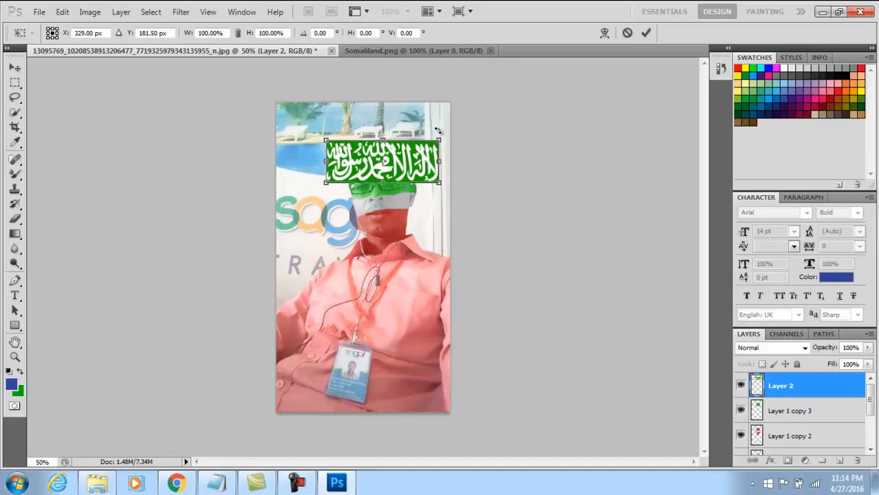
drag(436, 128, 428, 126)
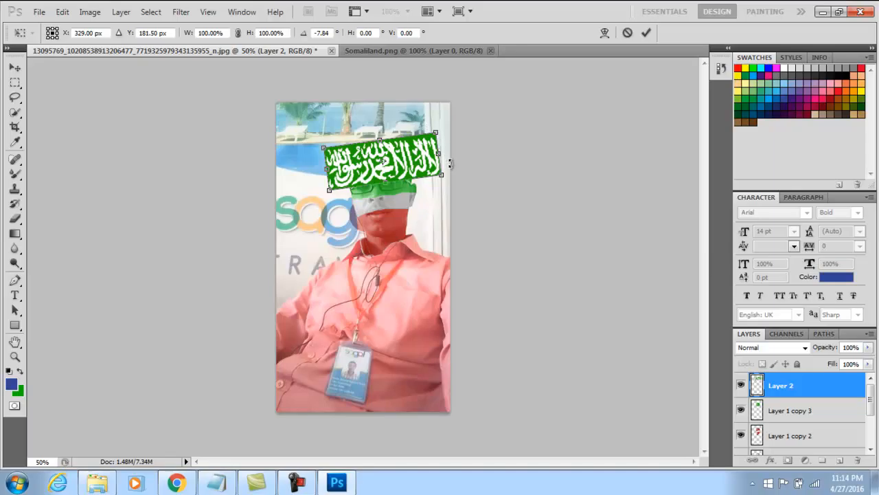
drag(443, 157, 397, 159)
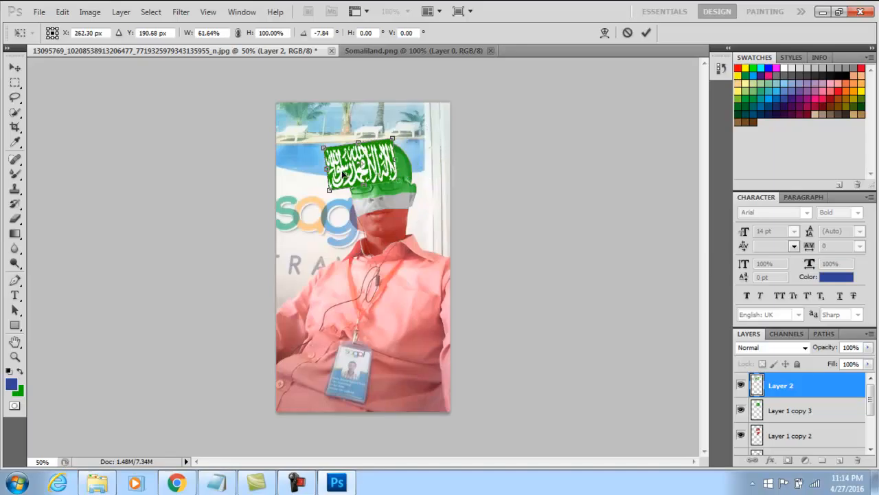
drag(325, 166, 380, 167)
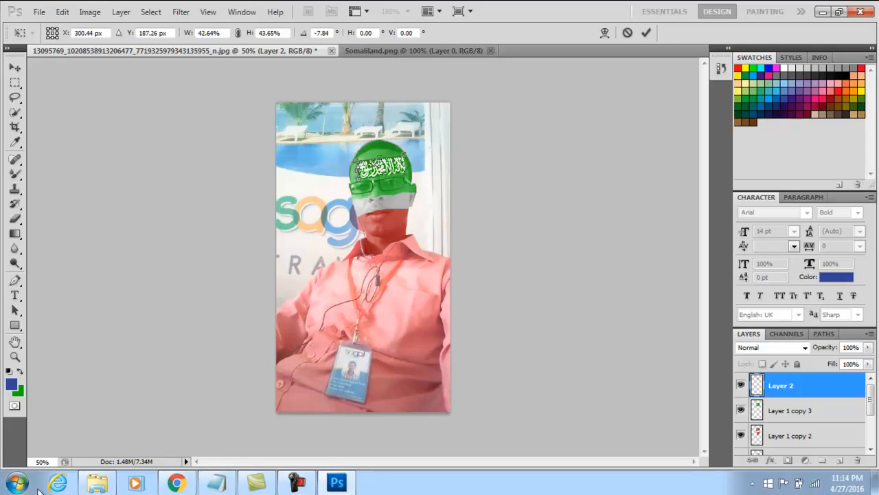
click(16, 358)
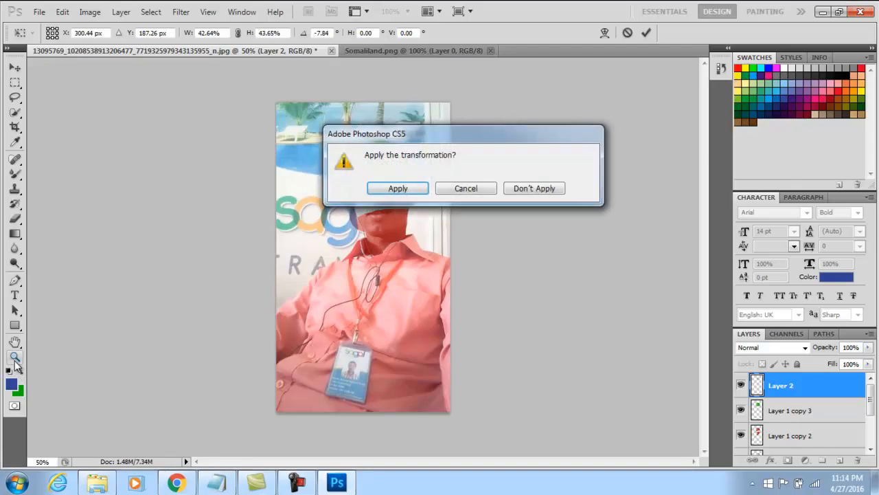
click(416, 188)
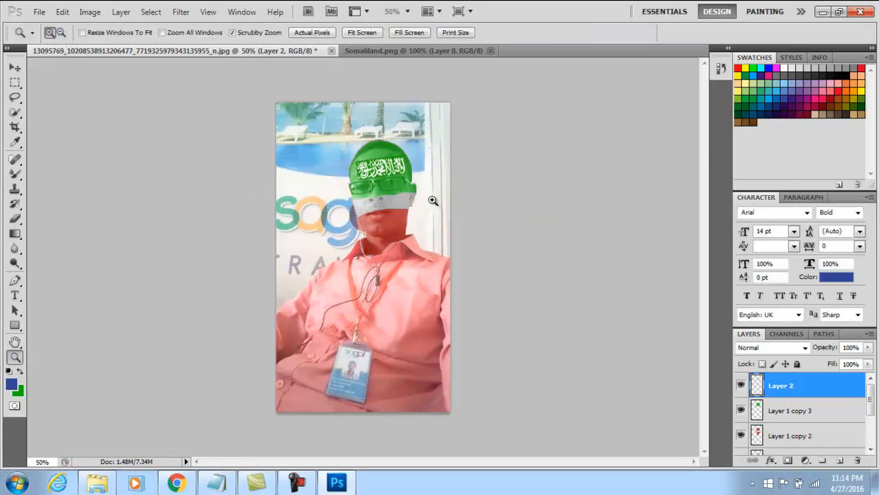
Free-transform the forehead calligraphy on Layer 2 to about 89.17% width and 73.42% height
click(377, 189)
click(377, 189)
click(378, 188)
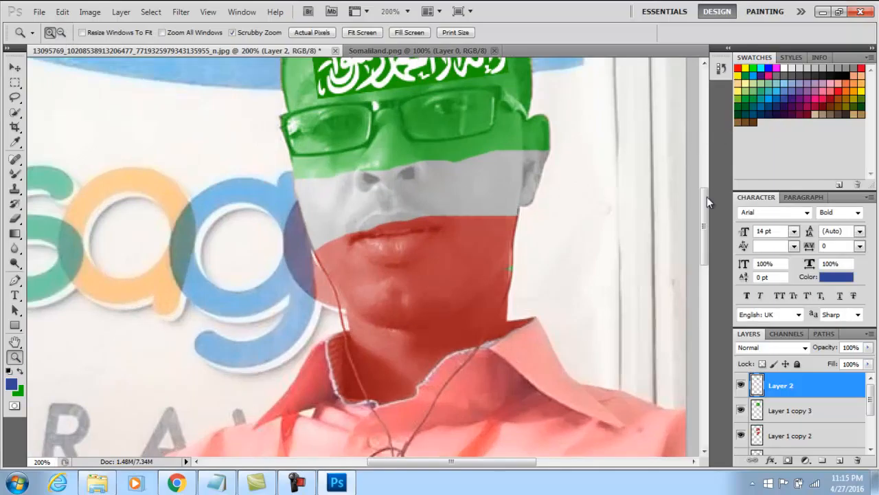
scroll(707, 196, up, 3)
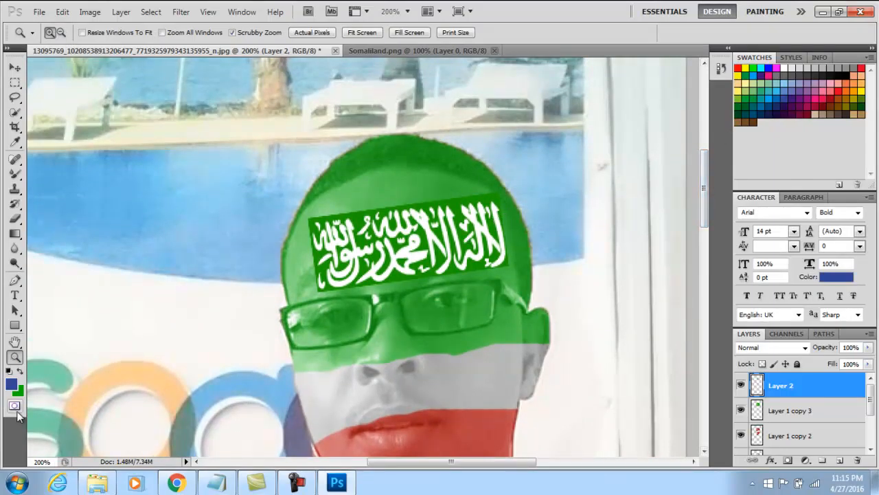
key(ctrl+t)
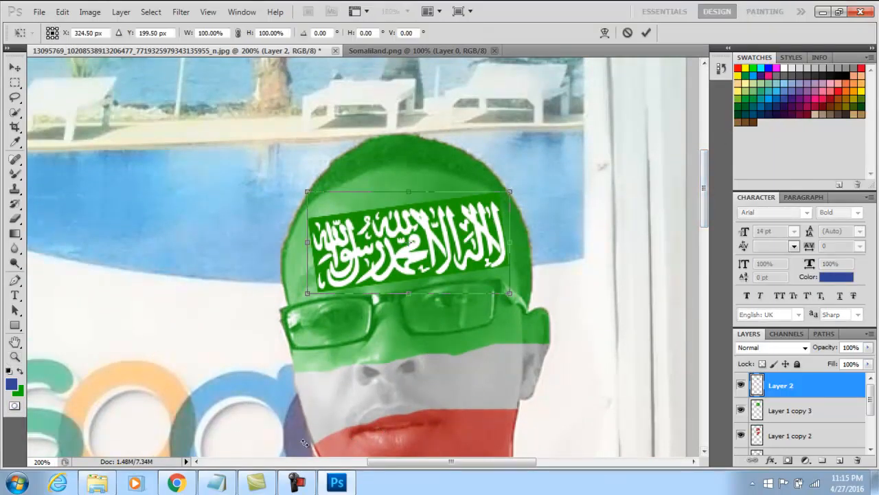
drag(512, 243, 483, 243)
drag(395, 295, 398, 270)
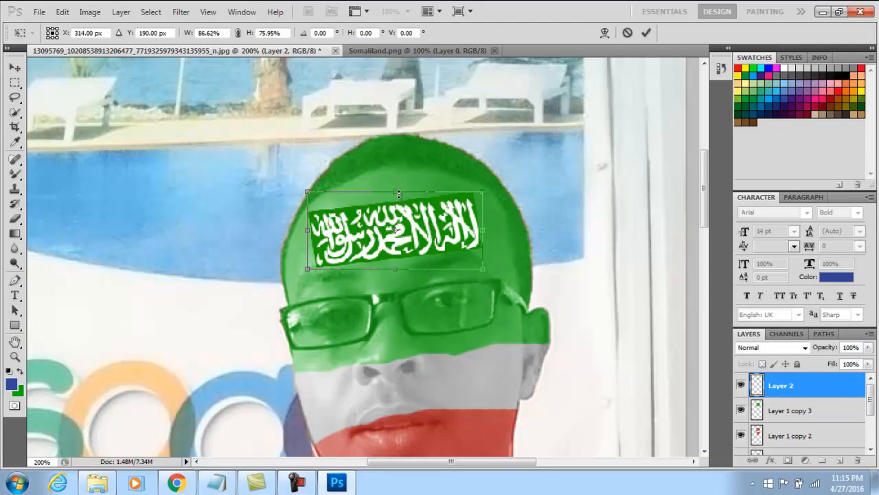
drag(395, 187, 395, 180)
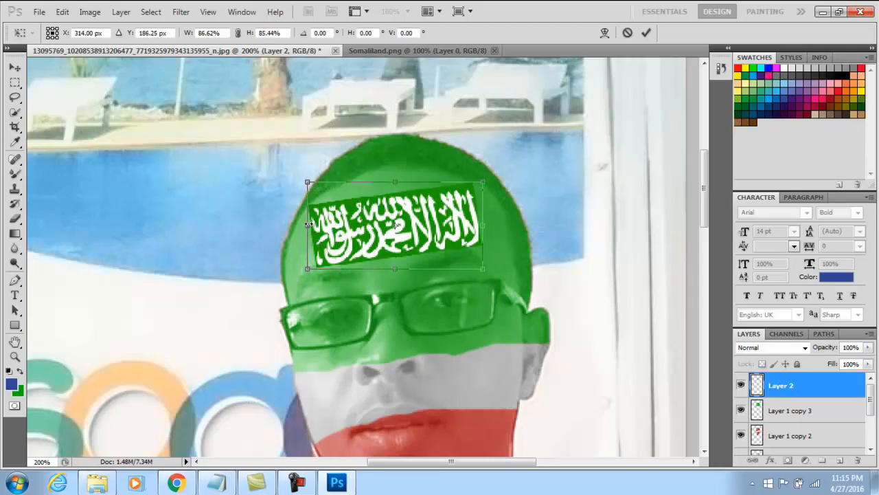
drag(313, 226, 307, 227)
drag(393, 183, 397, 193)
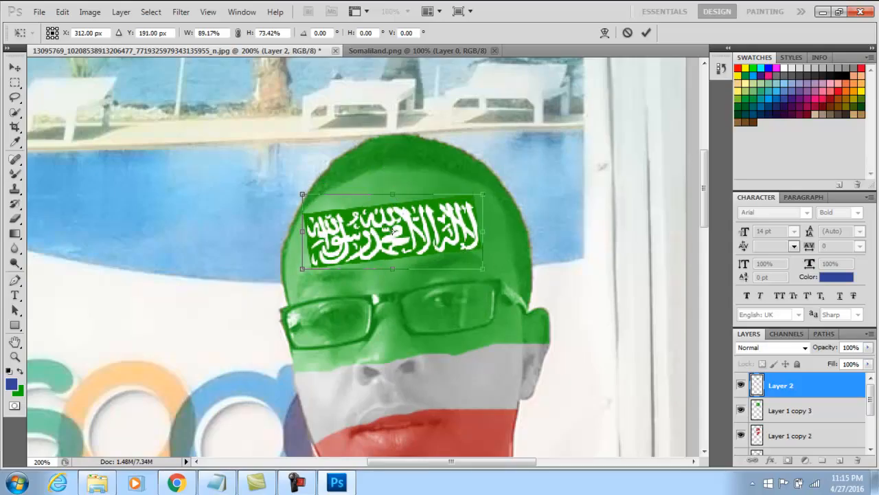
click(297, 482)
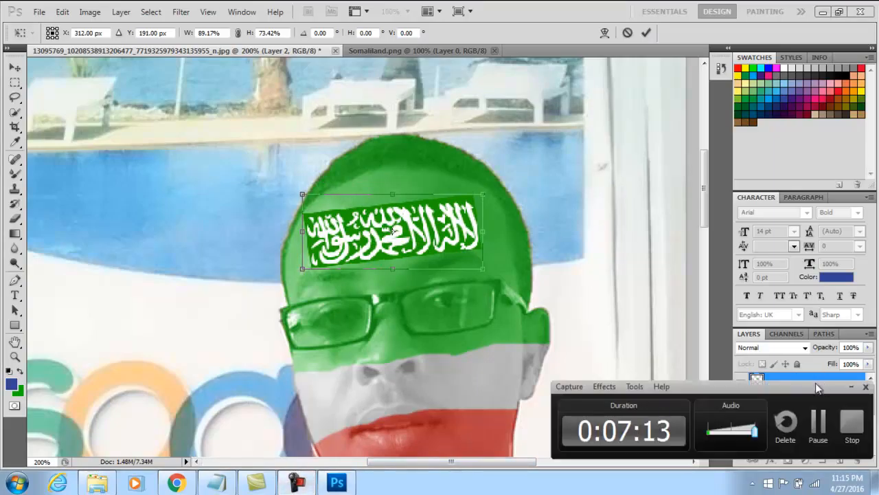
click(816, 424)
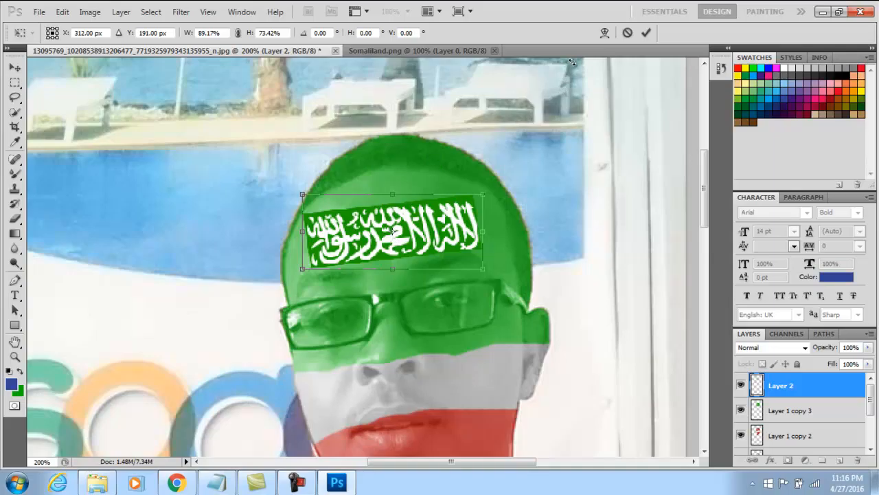
Warp the calligraphy on Layer 2, reshaping its upper corners and bending its upper edge into an arch across the forehead
click(605, 32)
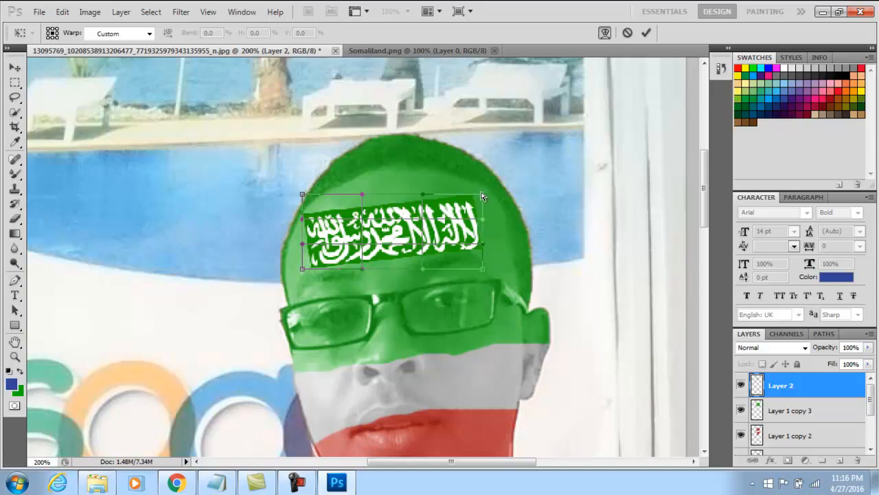
drag(483, 194, 473, 201)
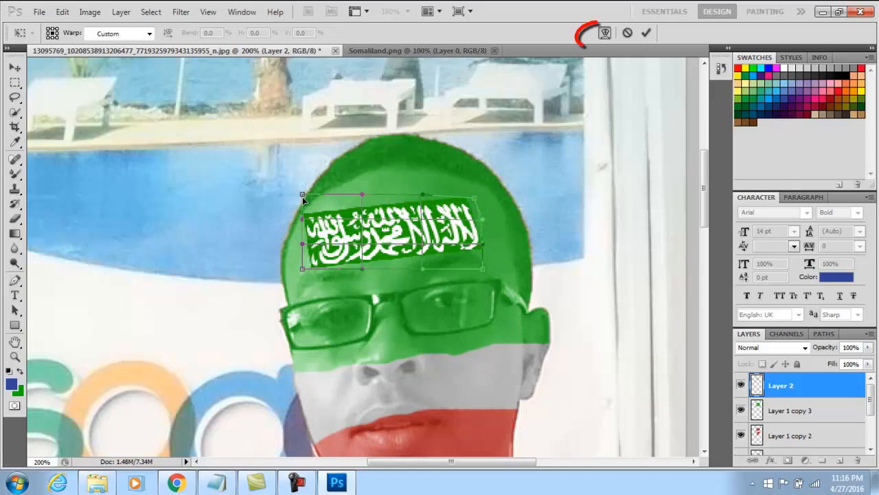
drag(303, 195, 303, 218)
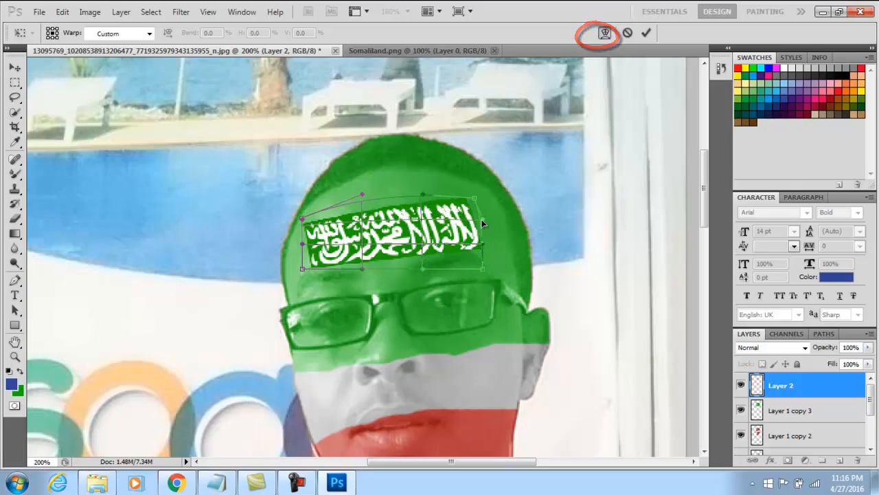
drag(481, 220, 514, 215)
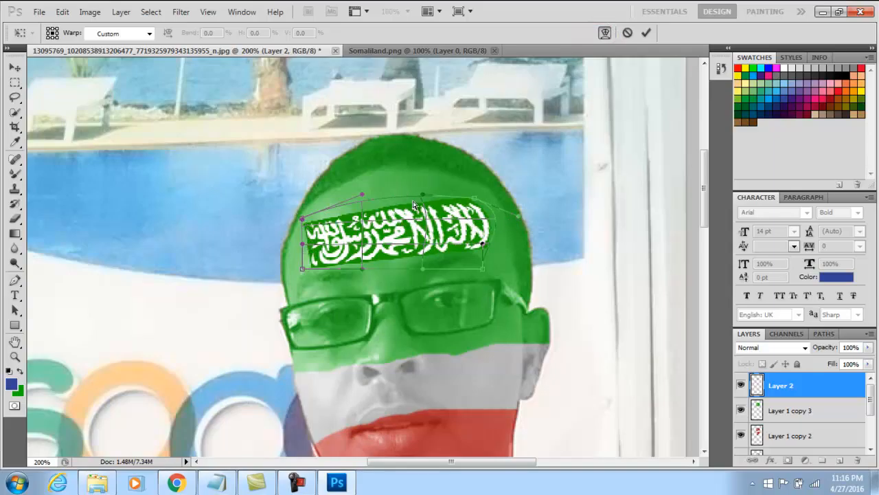
drag(423, 196, 409, 179)
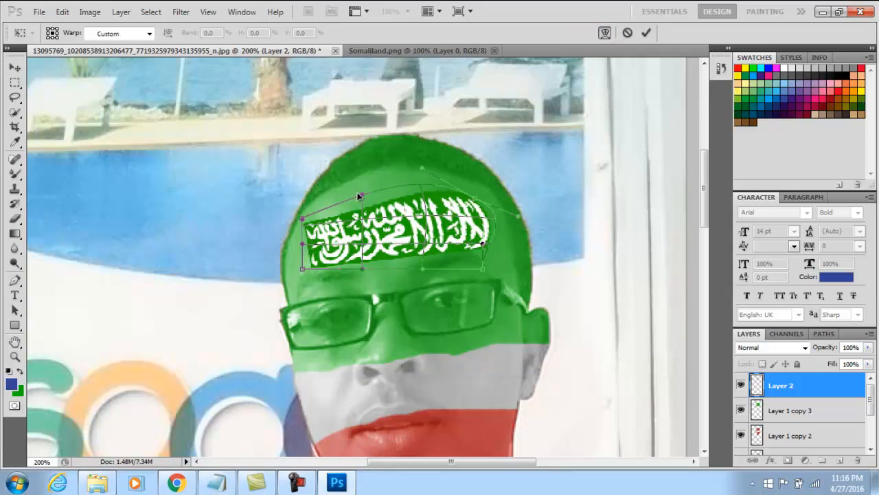
drag(358, 196, 352, 136)
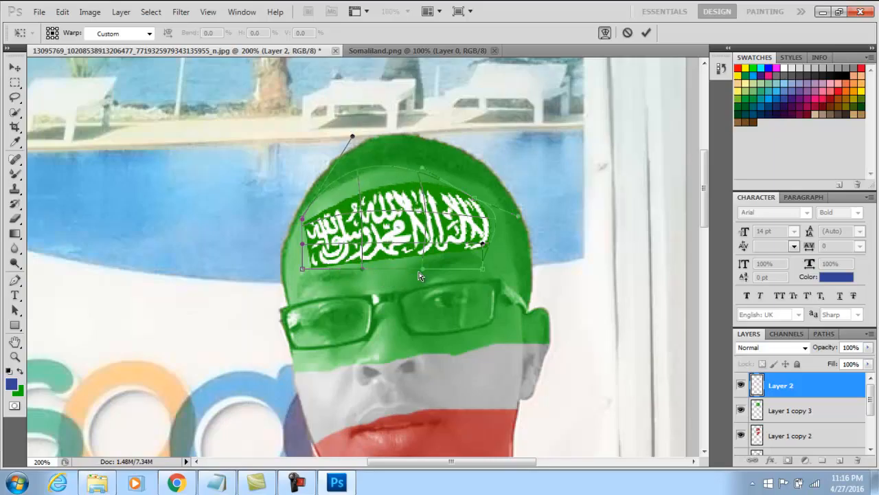
Bend the calligraphy's lower edge upward, bulge its sides outward, raise the top of the arch and apply the warp
drag(422, 271, 421, 242)
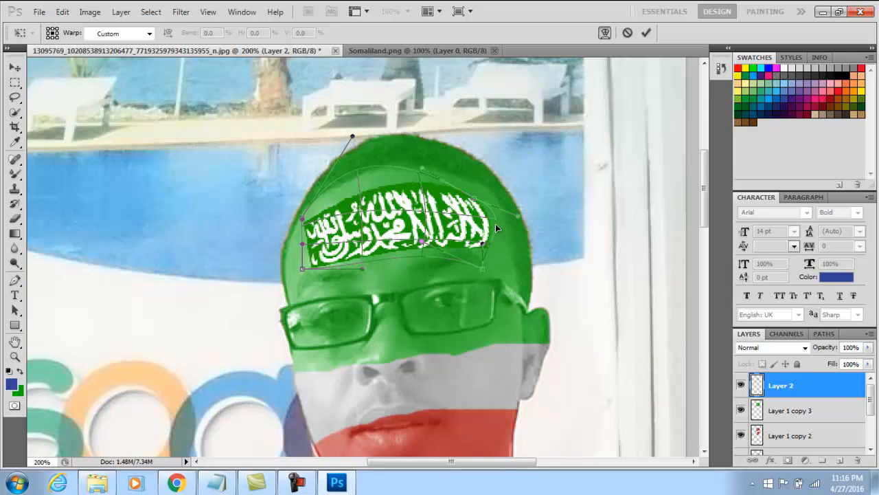
drag(495, 223, 510, 227)
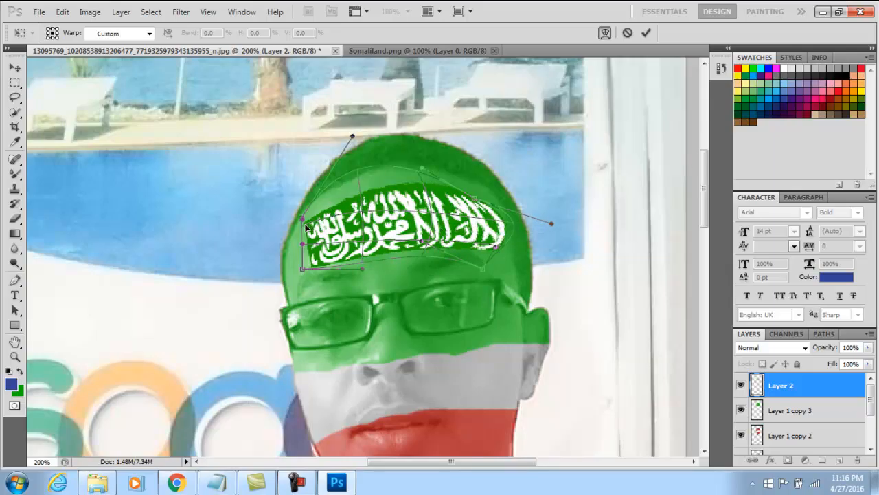
drag(301, 242, 288, 243)
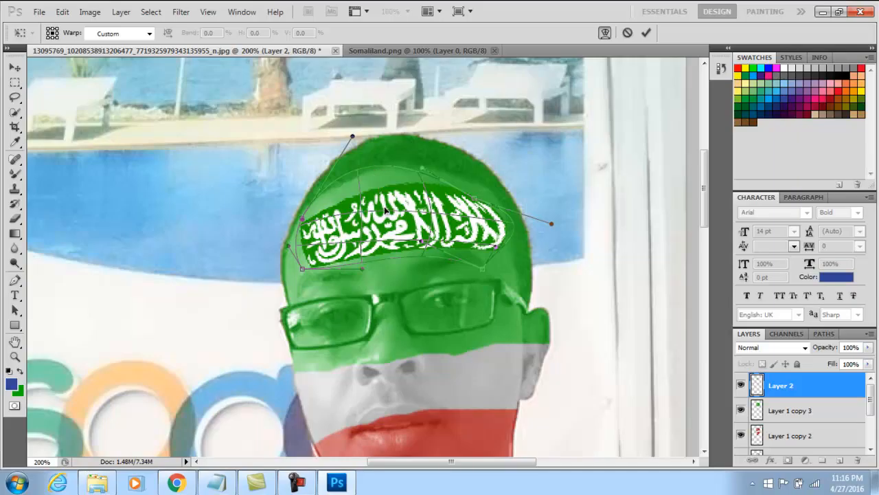
drag(423, 259, 423, 239)
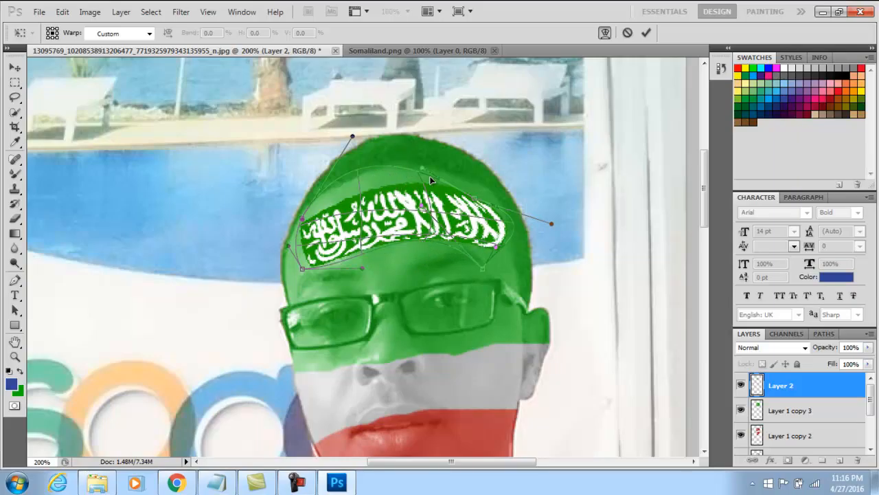
drag(420, 171, 373, 155)
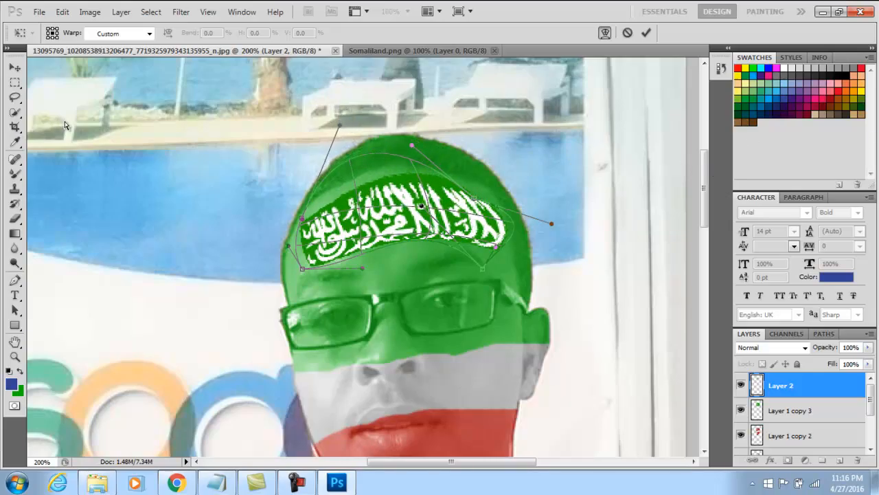
click(18, 72)
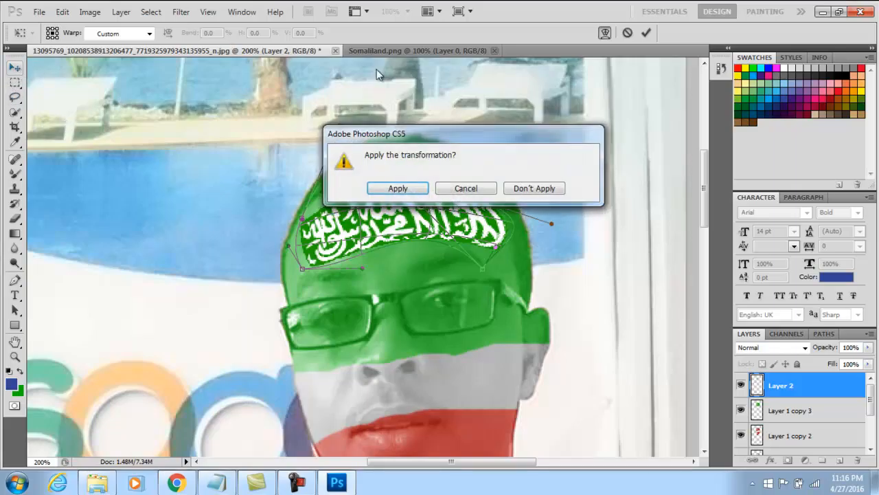
click(408, 188)
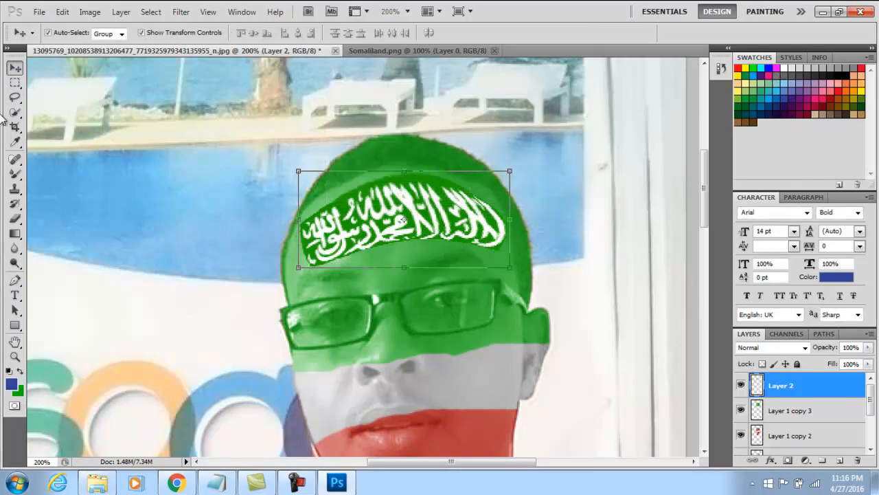
click(17, 356)
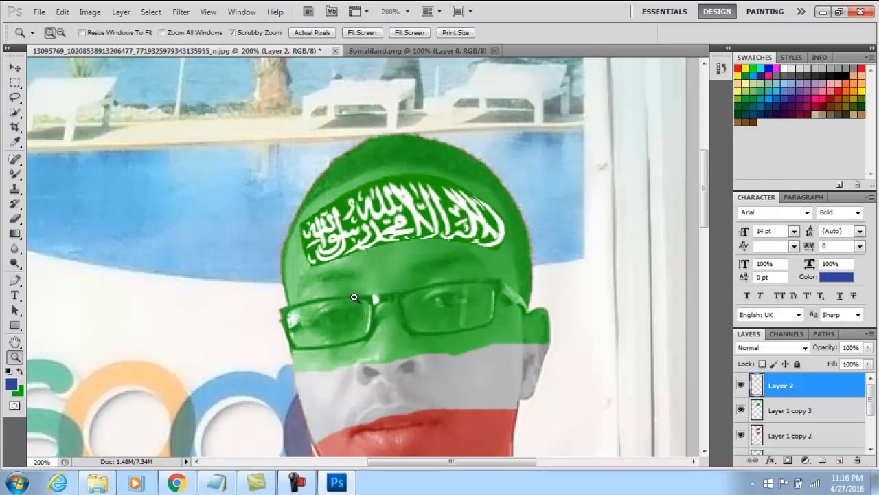
Try to frame the black star on the Somaliland.png flag with a Type tool text box and return to the photo
click(61, 35)
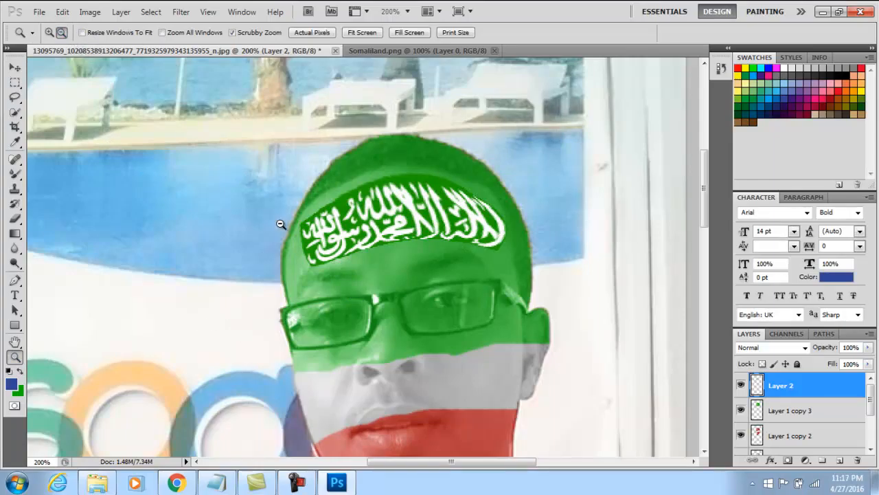
click(324, 238)
click(383, 276)
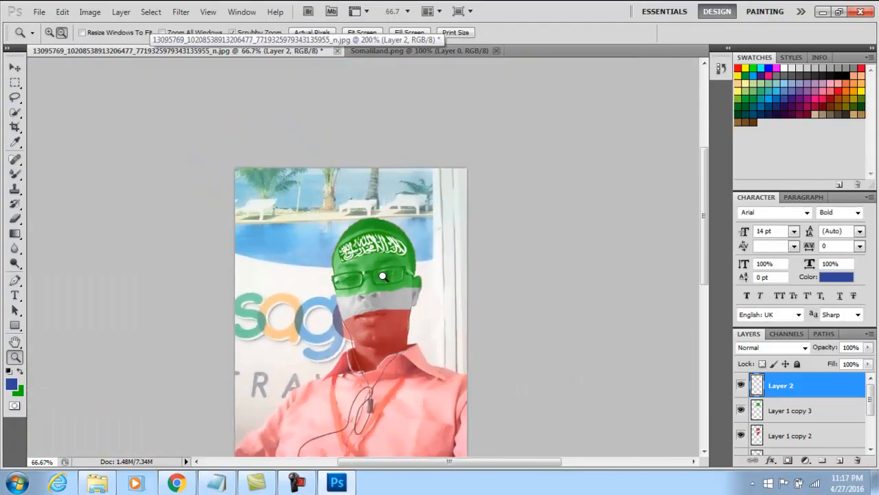
click(397, 278)
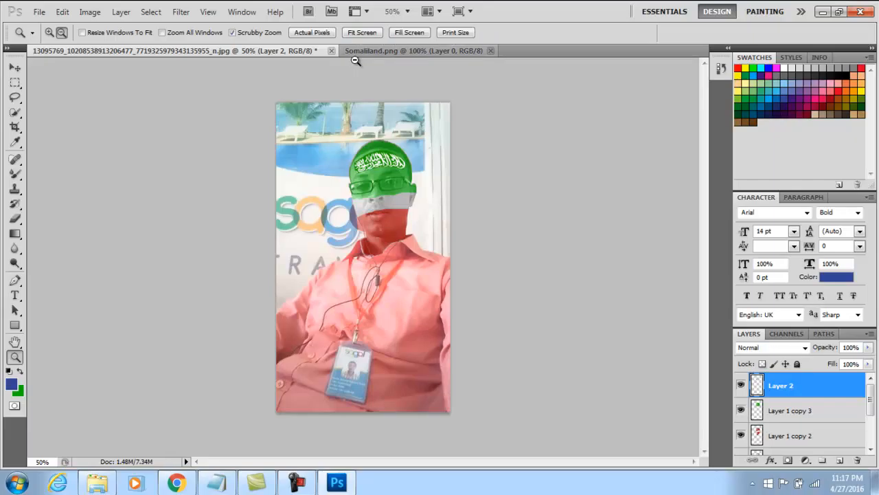
click(416, 50)
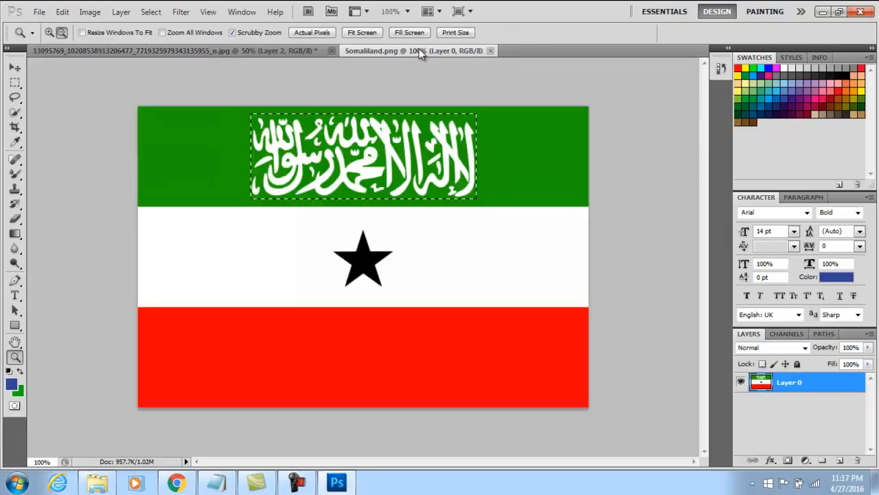
click(14, 295)
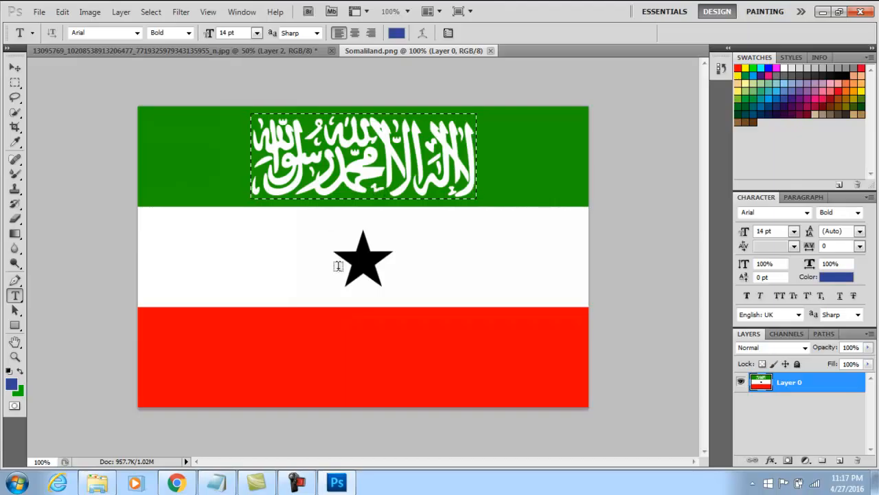
drag(326, 226, 394, 286)
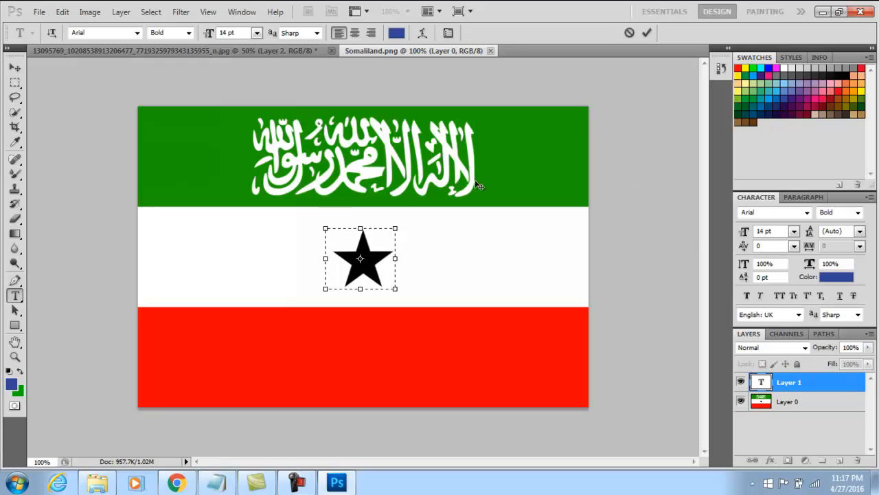
click(184, 51)
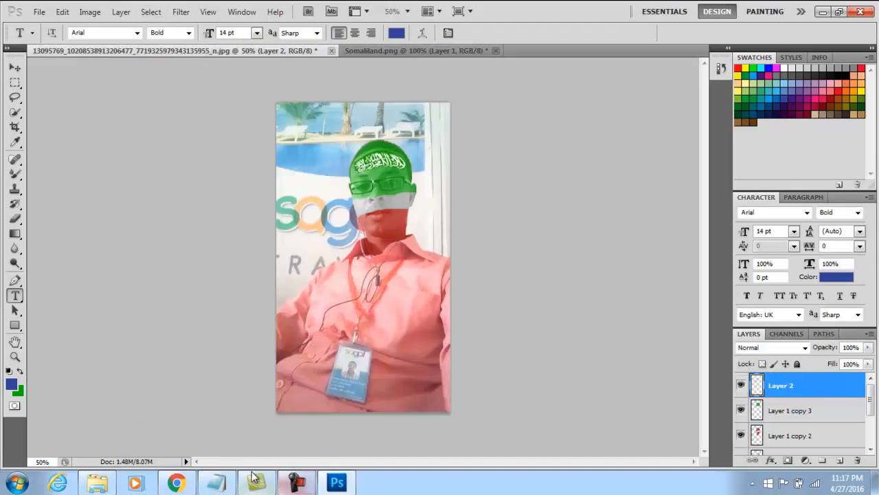
click(296, 483)
click(818, 422)
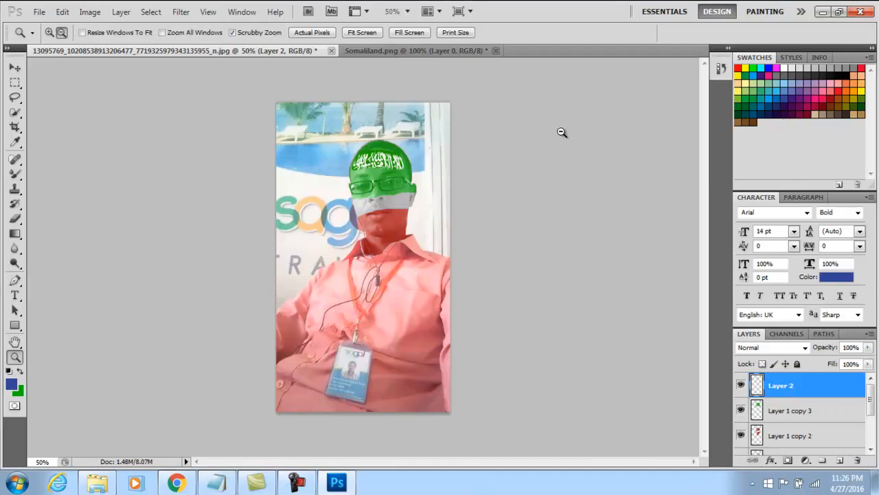
Try to transfer the flag's star into the photo using a second text box around it, and undo the resulting paste
click(382, 53)
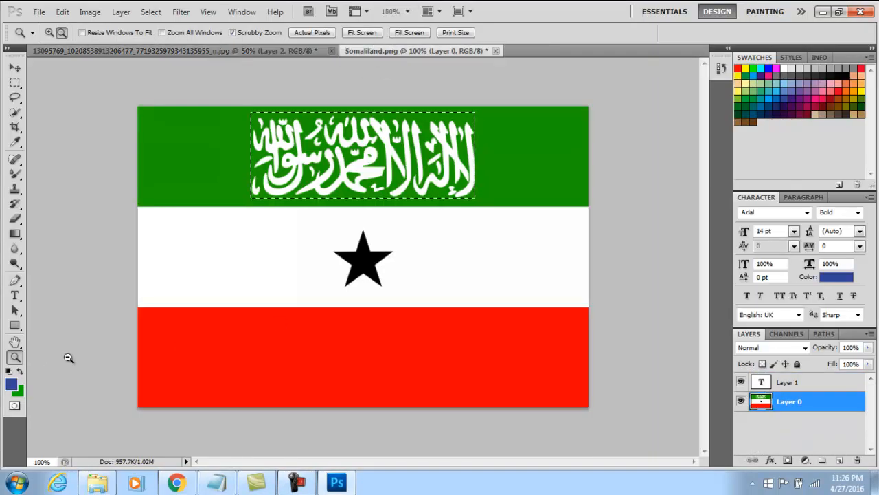
click(14, 295)
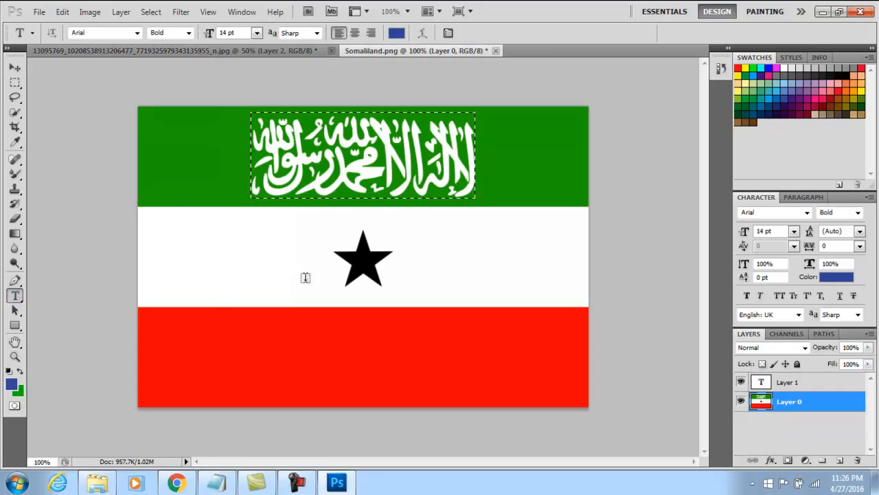
drag(325, 236, 395, 289)
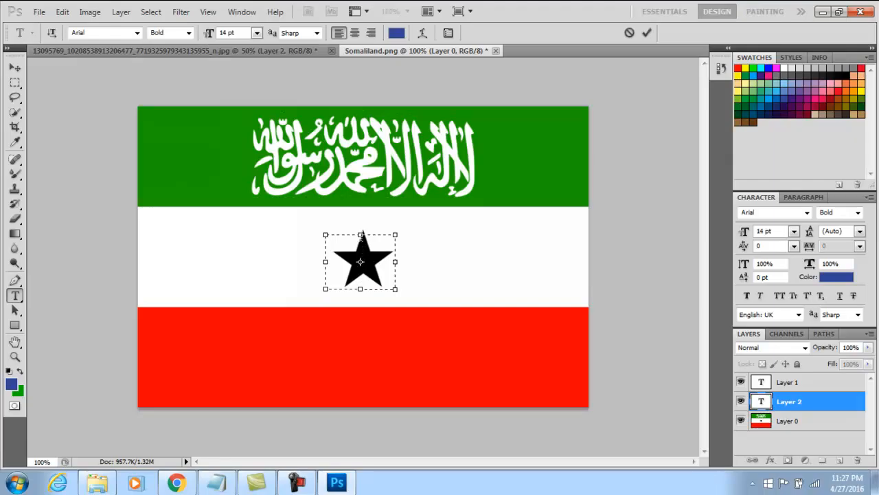
drag(360, 232, 360, 225)
click(181, 55)
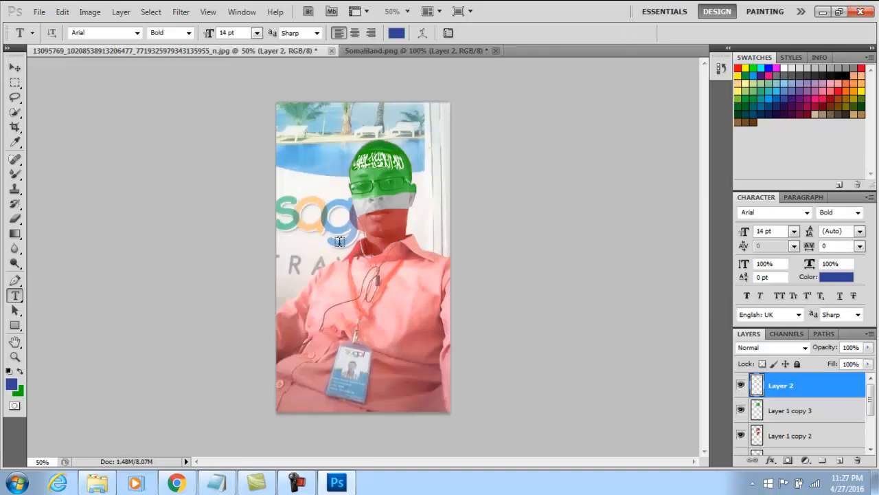
key(ctrl+v)
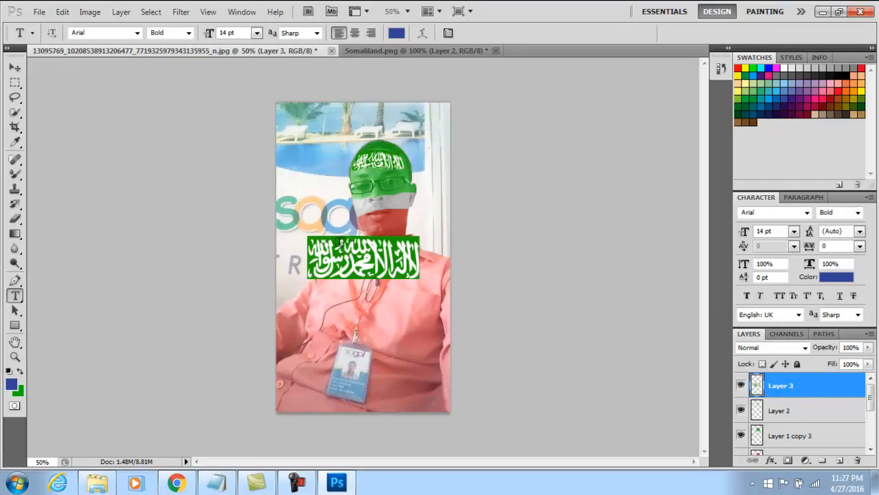
key(ctrl+z)
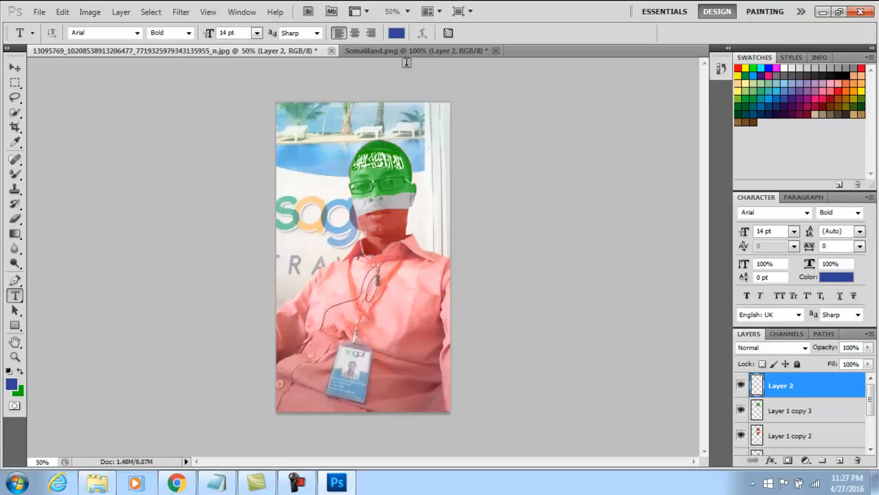
Make a rectangular marquee selection around the black star on Layer 0 of Somaliland.png
click(406, 50)
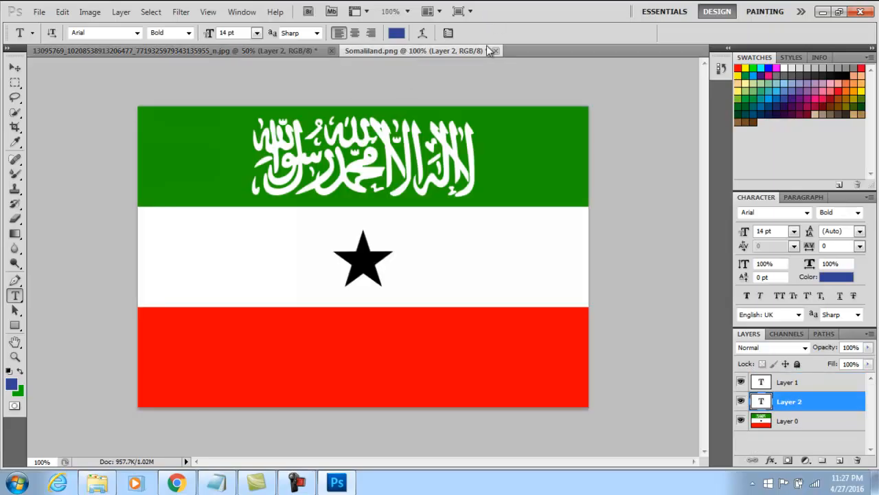
click(17, 68)
click(233, 224)
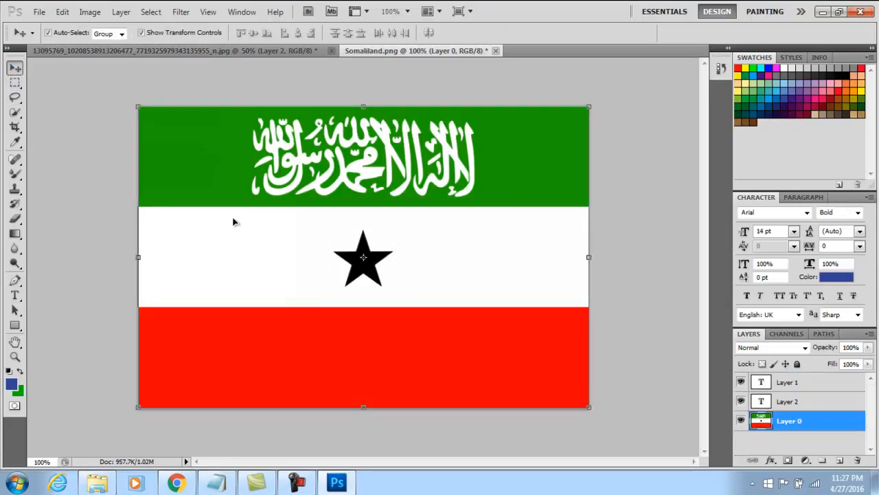
right_click(334, 250)
click(391, 257)
click(15, 83)
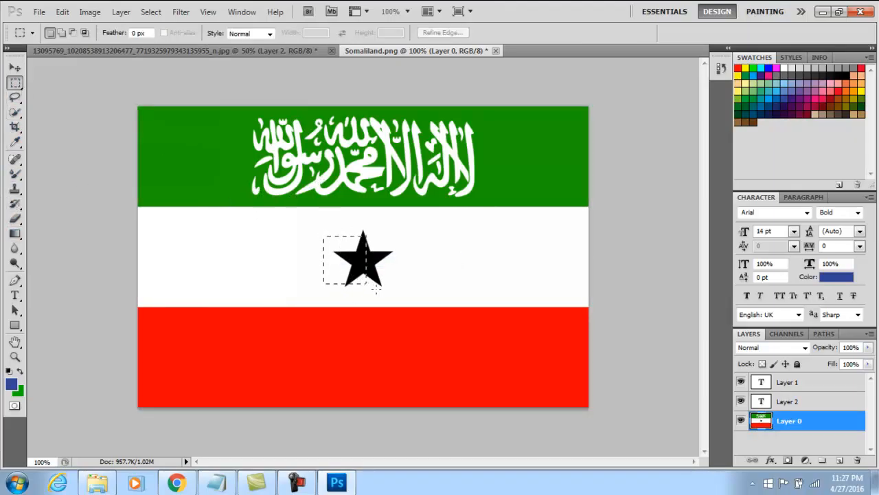
drag(377, 290, 367, 269)
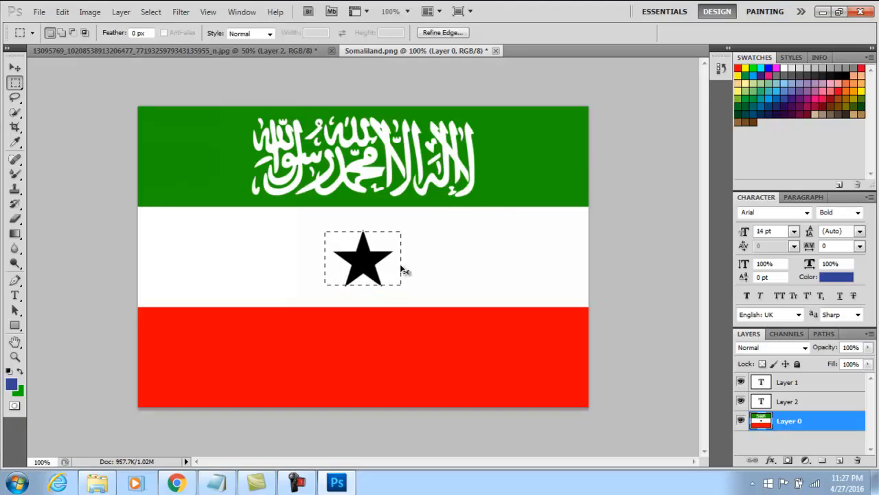
Paste the selected star with its white background into the man's photo as a new layer
click(169, 50)
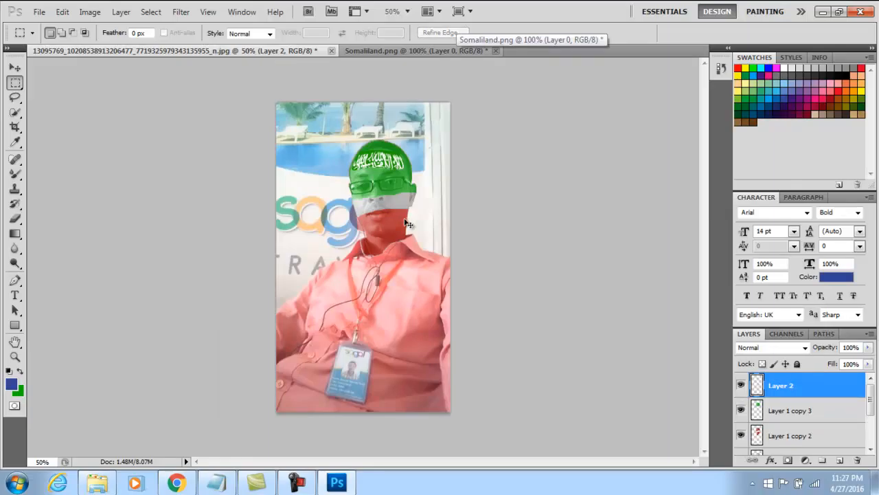
key(ctrl+v)
key(ctrl+t)
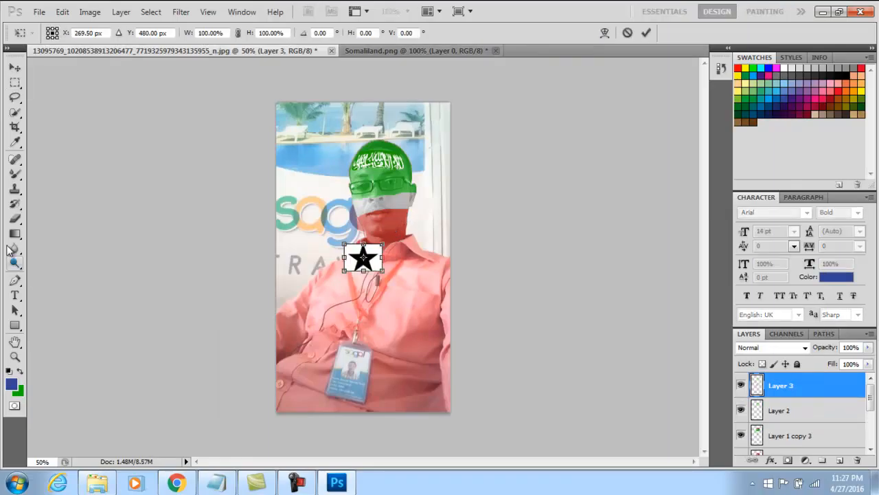
click(15, 355)
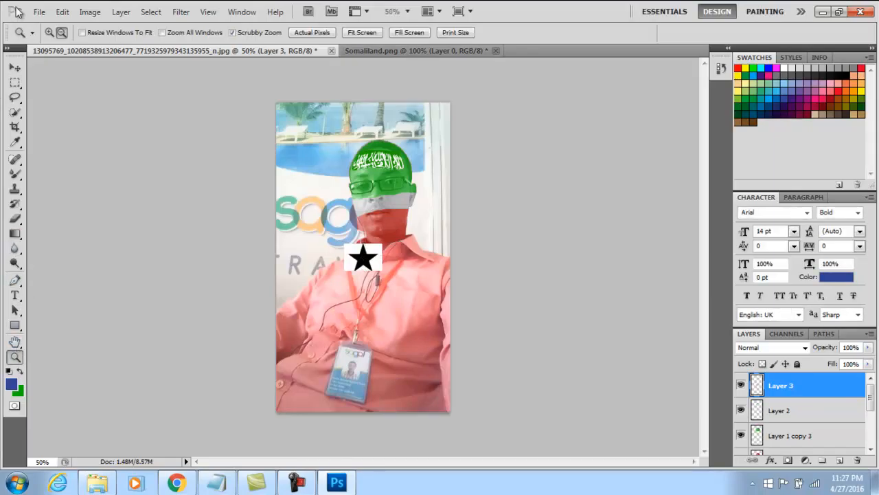
click(358, 254)
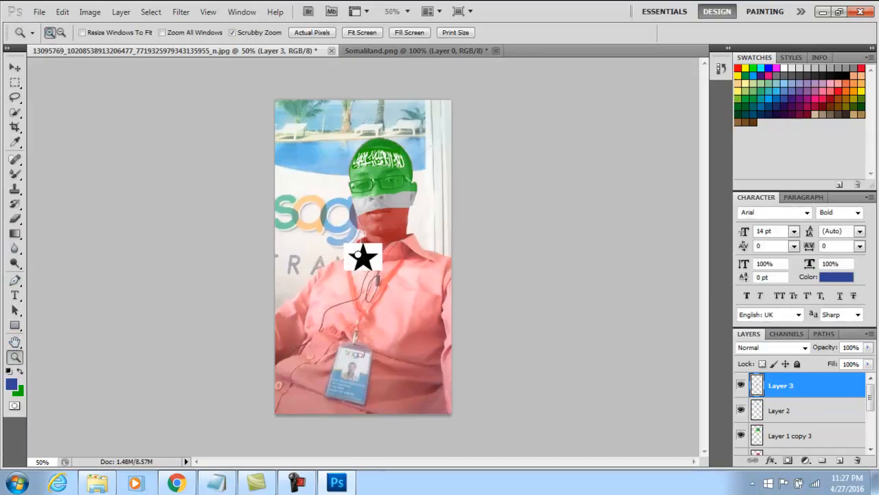
click(358, 254)
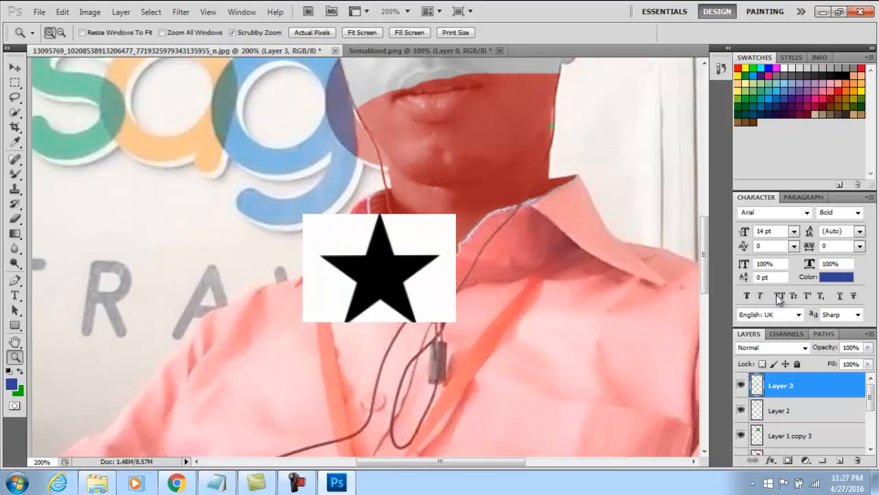
drag(708, 271, 704, 235)
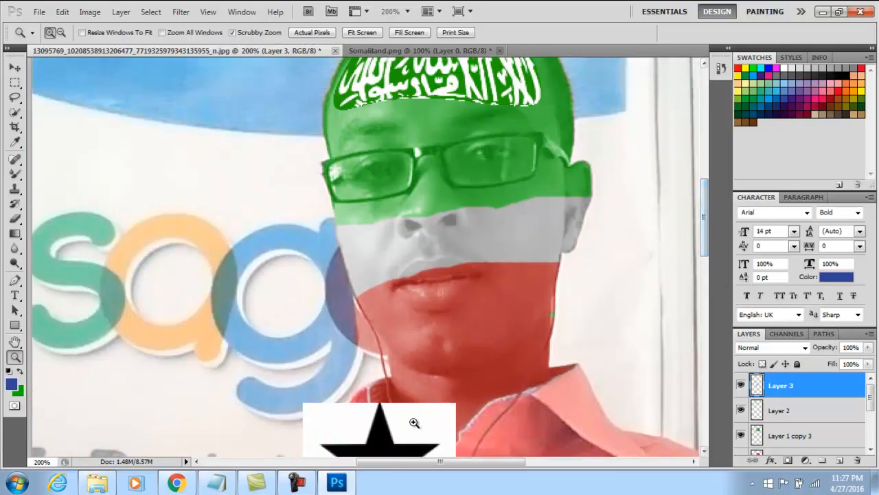
Free-transform the pasted star to 40.76% width and 33.33% height, placed on the white band between nose and mouth
key(ctrl+t)
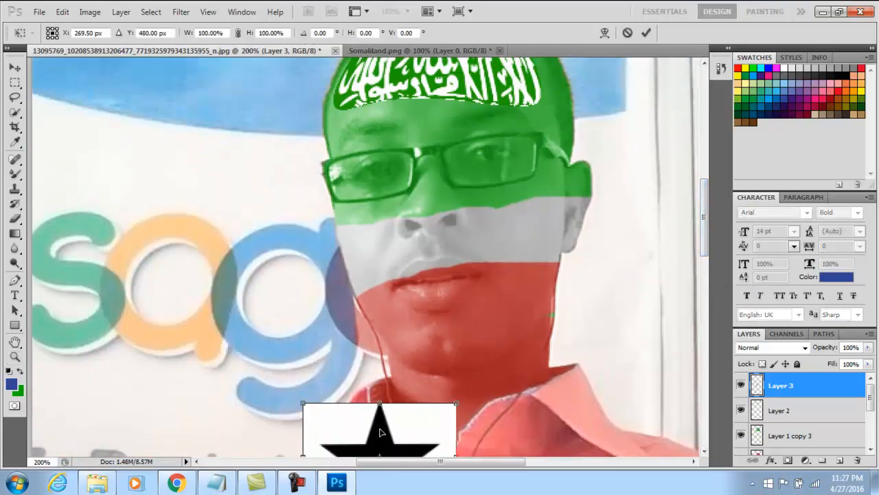
drag(380, 431, 448, 220)
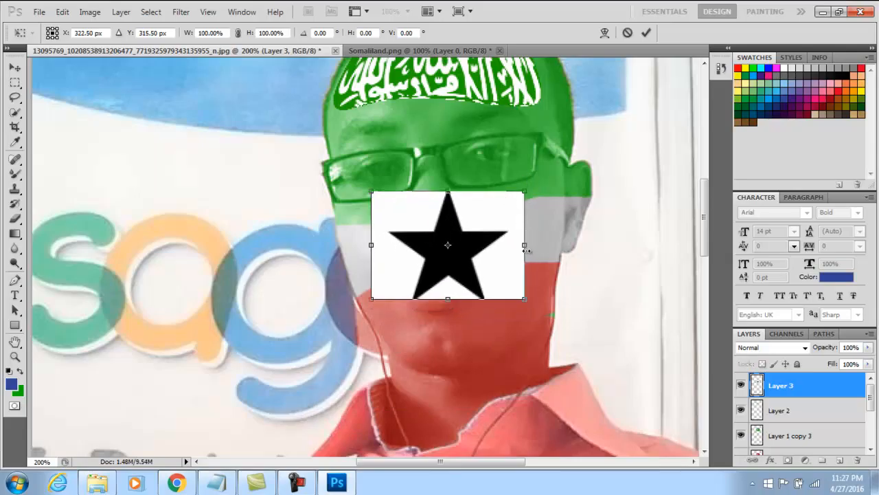
drag(524, 243, 474, 242)
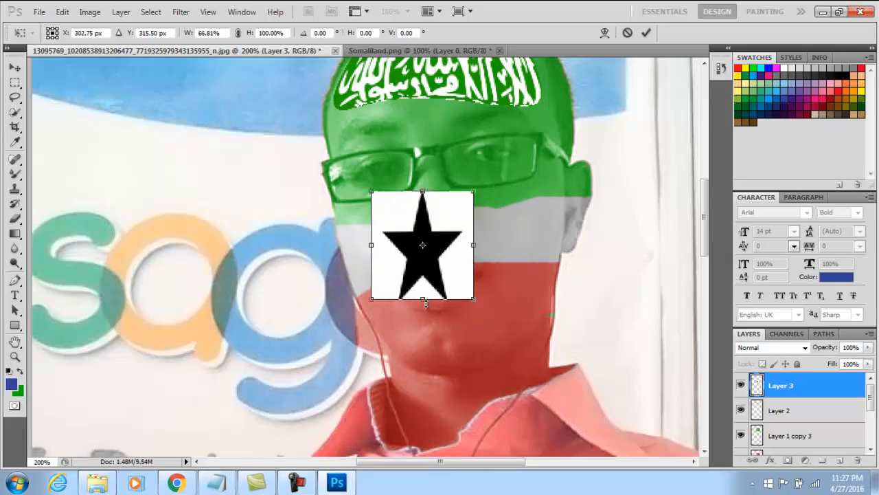
drag(423, 300, 423, 252)
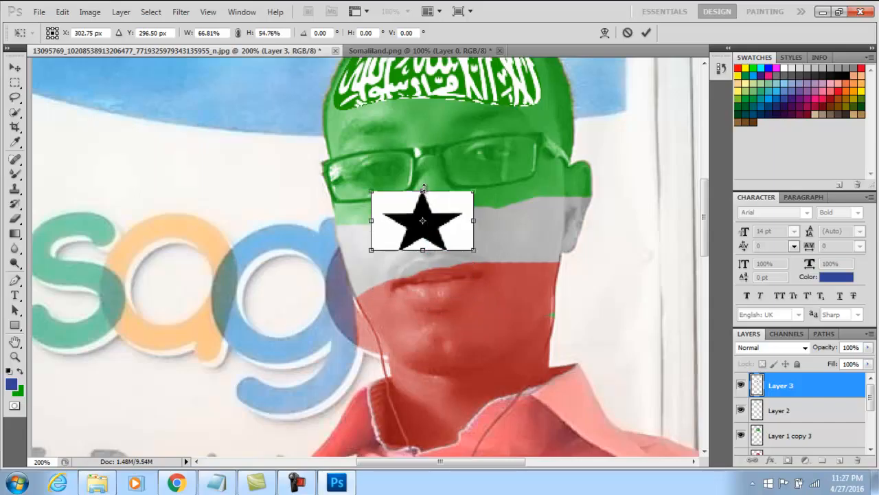
drag(423, 191, 456, 248)
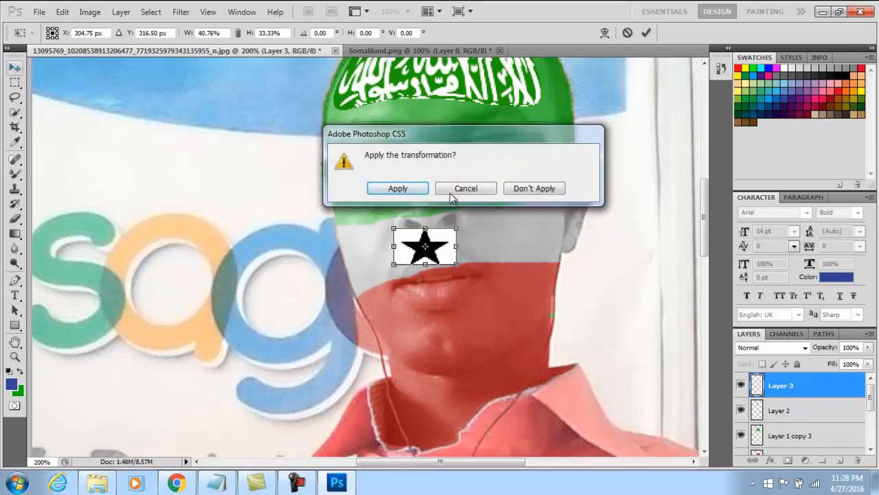
click(462, 191)
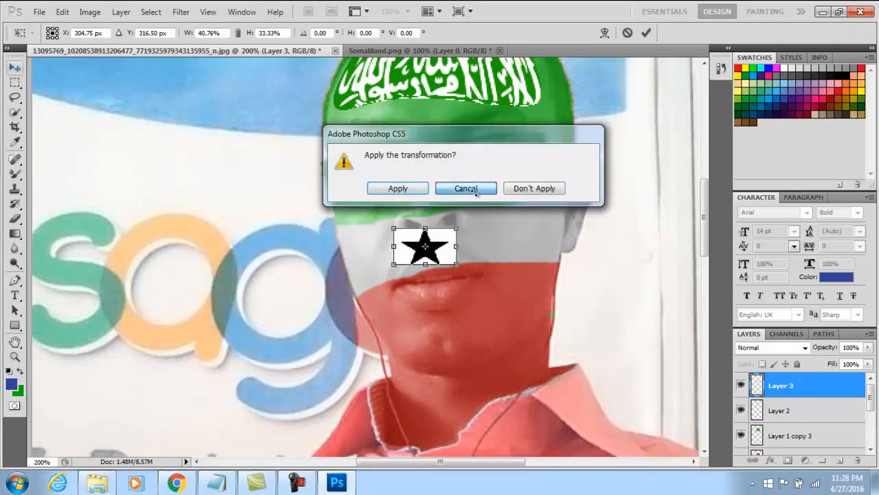
Custom-warp the star patch's upper edge and side to follow the face, and undo the applied transform
click(603, 33)
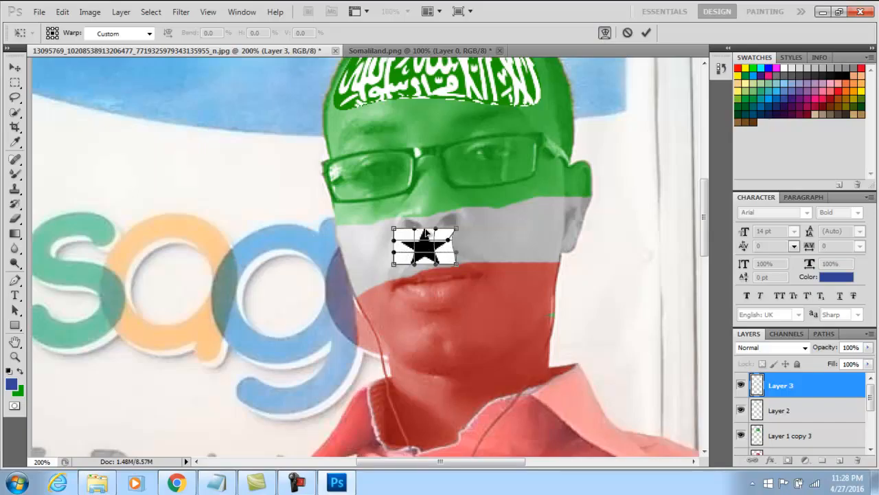
drag(437, 234, 462, 249)
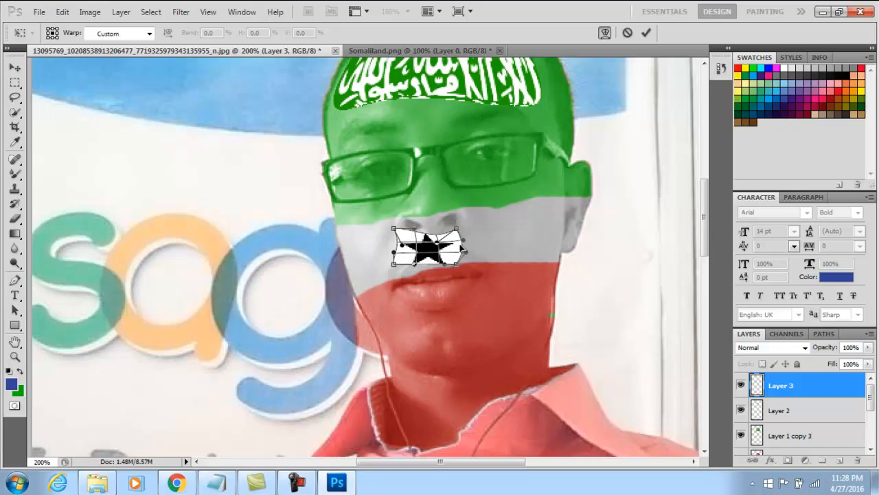
click(15, 67)
click(392, 185)
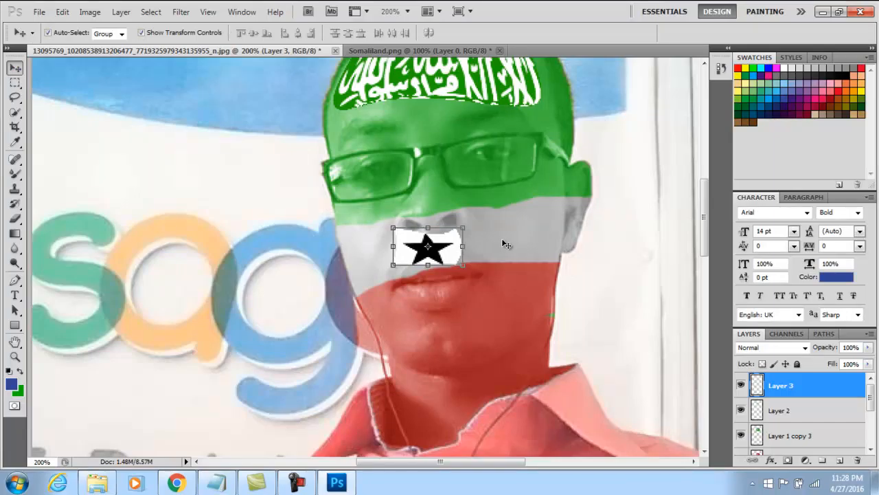
key(ctrl+z)
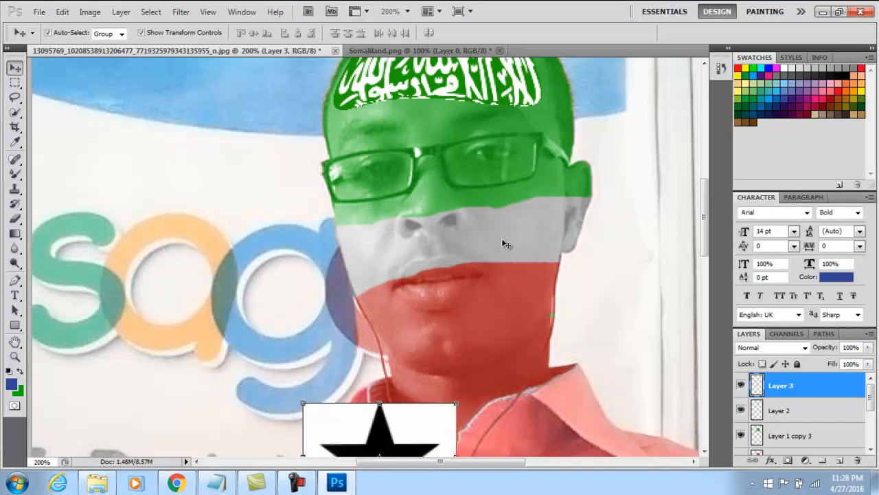
Move the white-backed star patch off the canvas beside the man's photo, stretched to 121.43% height, and apply the transform
right_click(368, 430)
click(358, 429)
click(15, 356)
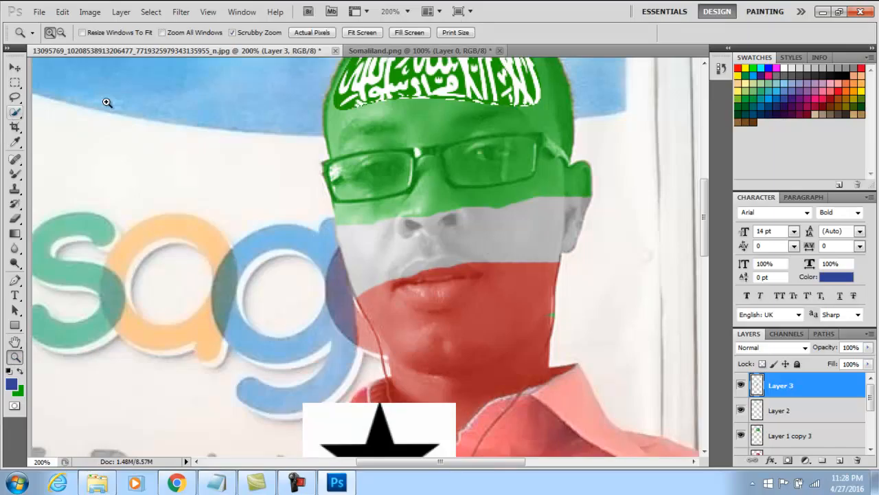
click(61, 33)
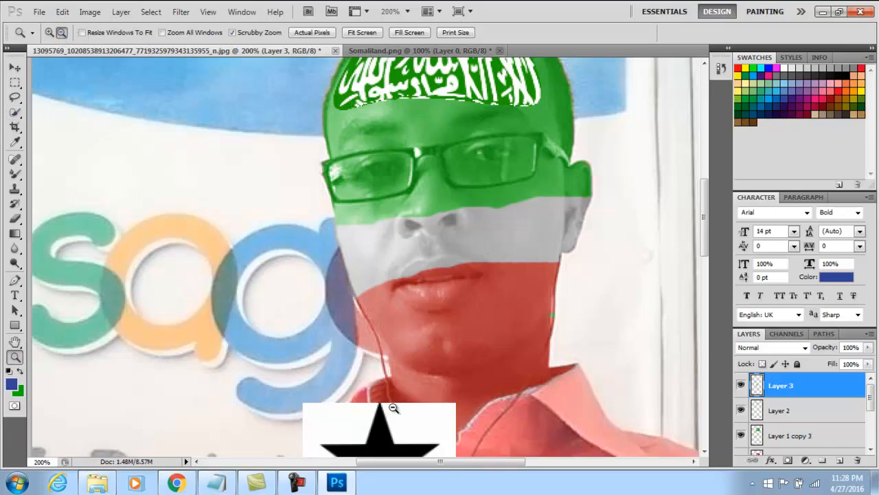
click(362, 277)
click(361, 277)
click(362, 278)
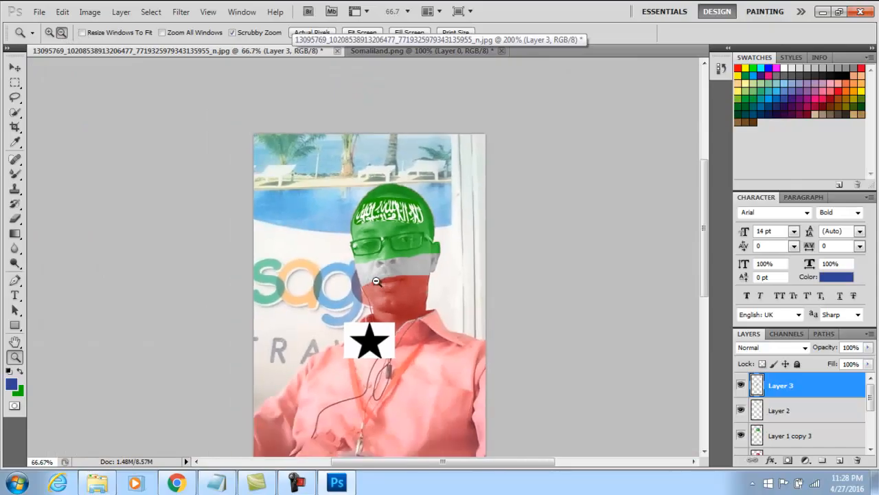
click(306, 277)
click(15, 67)
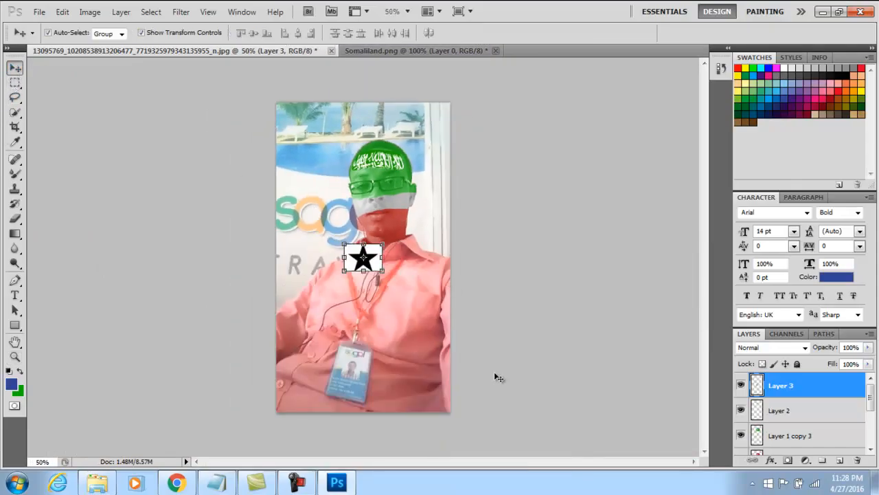
drag(362, 258, 208, 239)
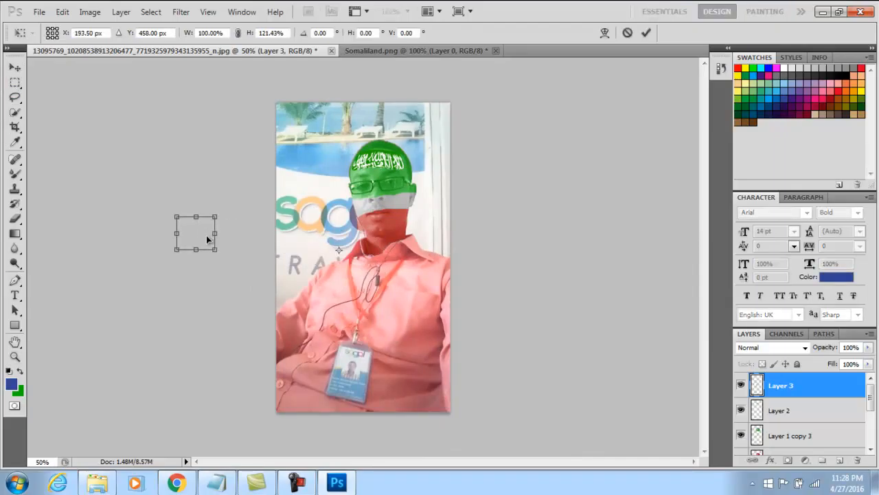
click(15, 67)
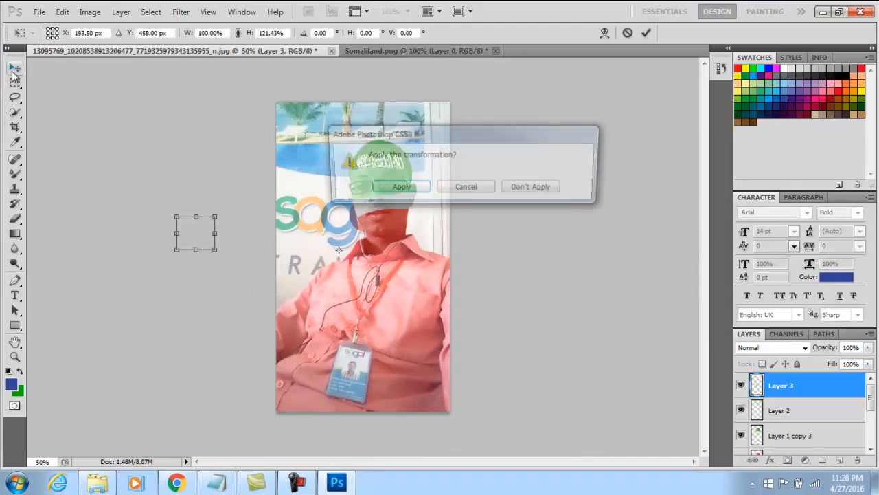
click(509, 191)
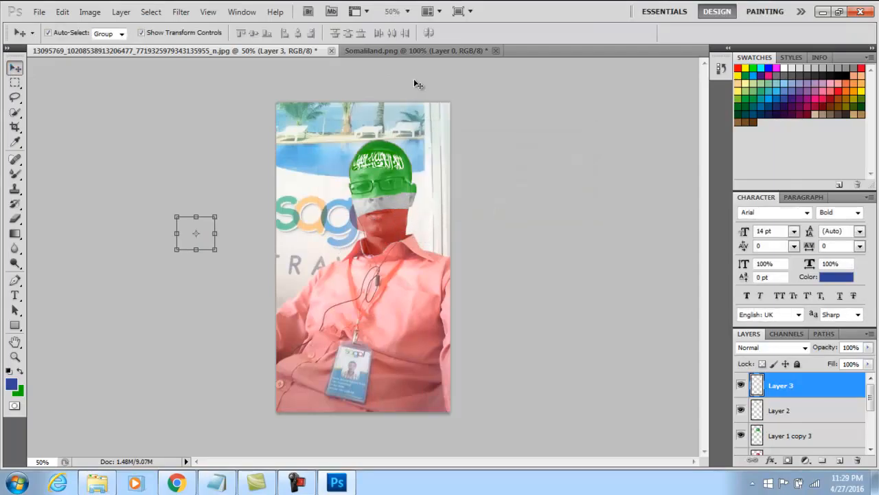
Replace the rectangular selection in Somaliland.png with a Magnetic Lasso outline traced closely around the black star on Layer 0
click(415, 55)
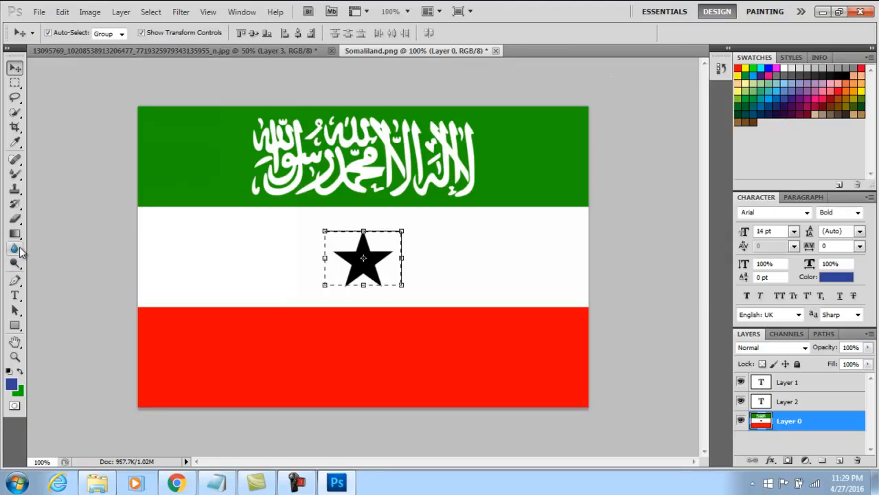
click(15, 82)
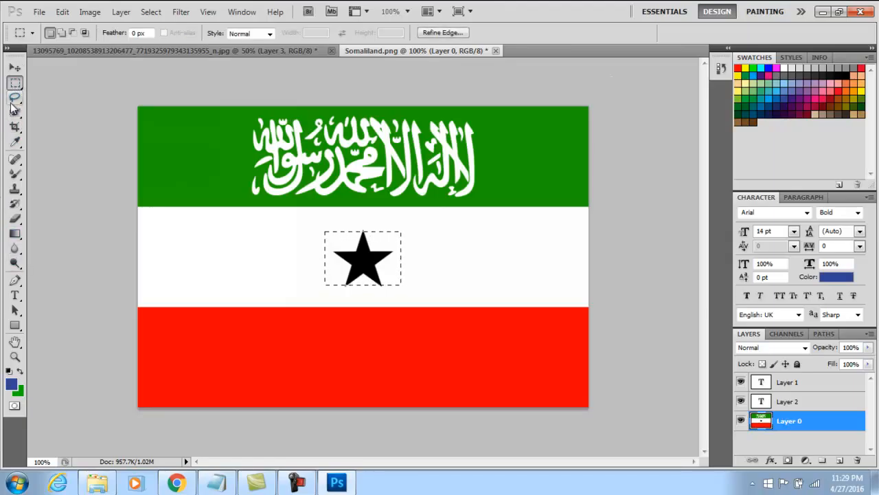
click(15, 98)
right_click(15, 98)
click(62, 120)
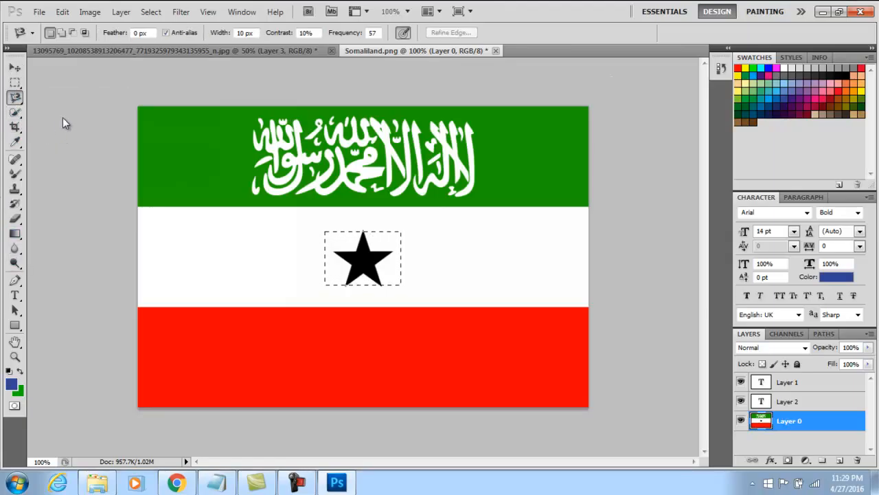
click(345, 273)
click(352, 264)
click(334, 253)
click(377, 271)
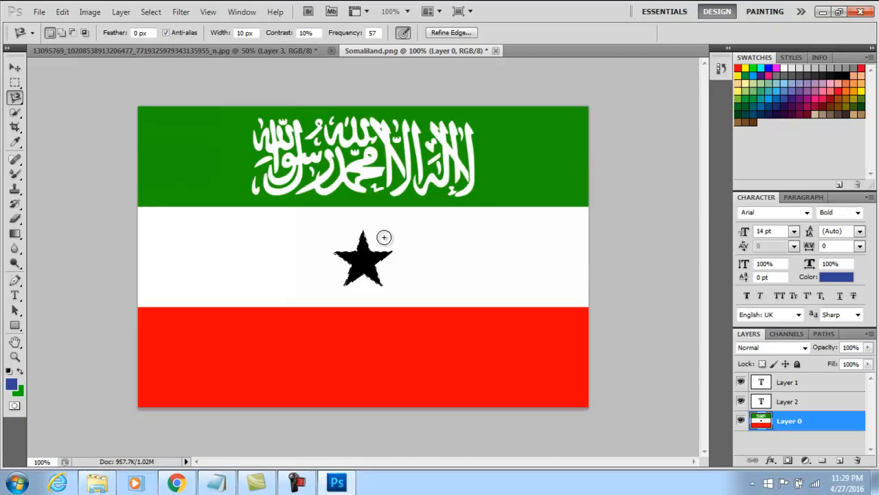
Paste the outlined black star without its white background into the man's photo as a new layer
click(283, 51)
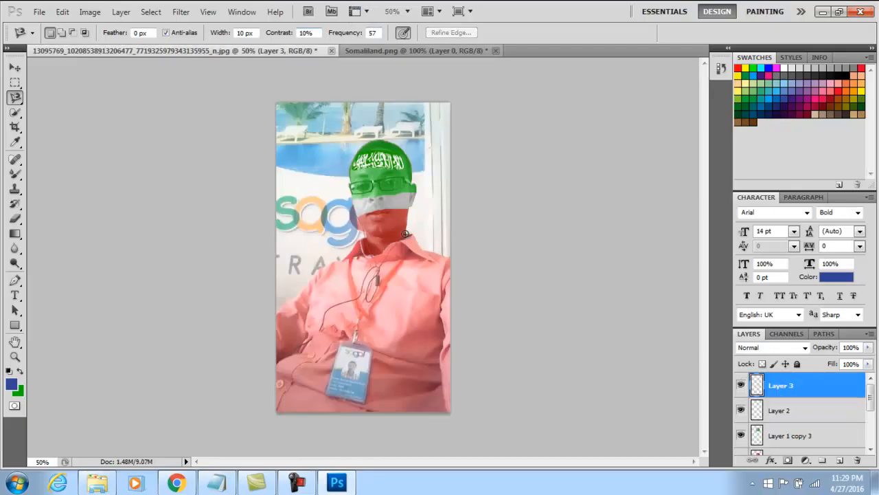
click(15, 356)
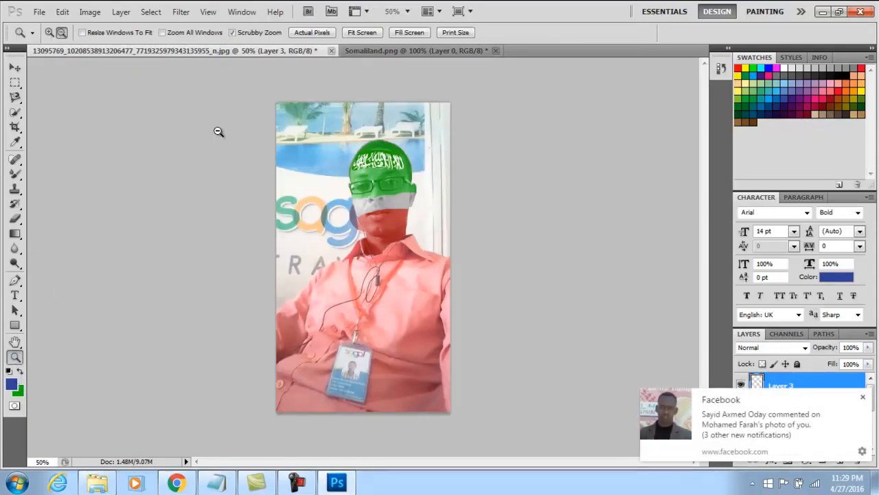
alt+click(334, 215)
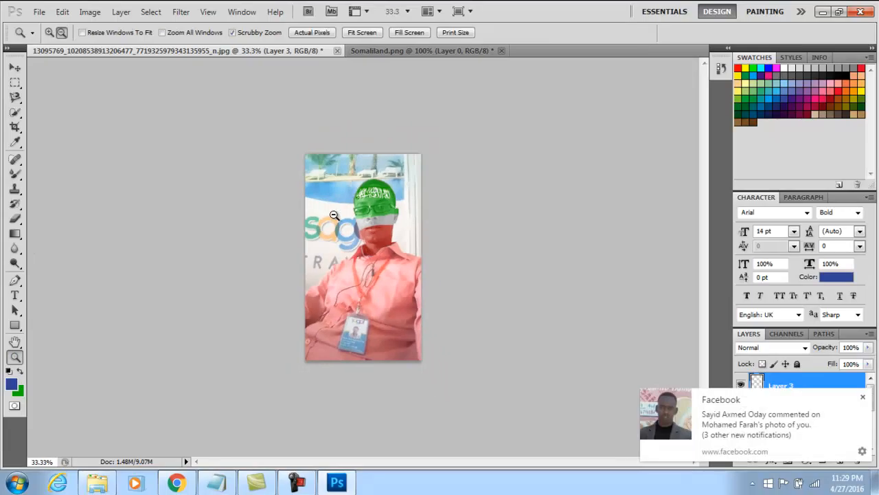
click(49, 33)
drag(371, 221, 461, 220)
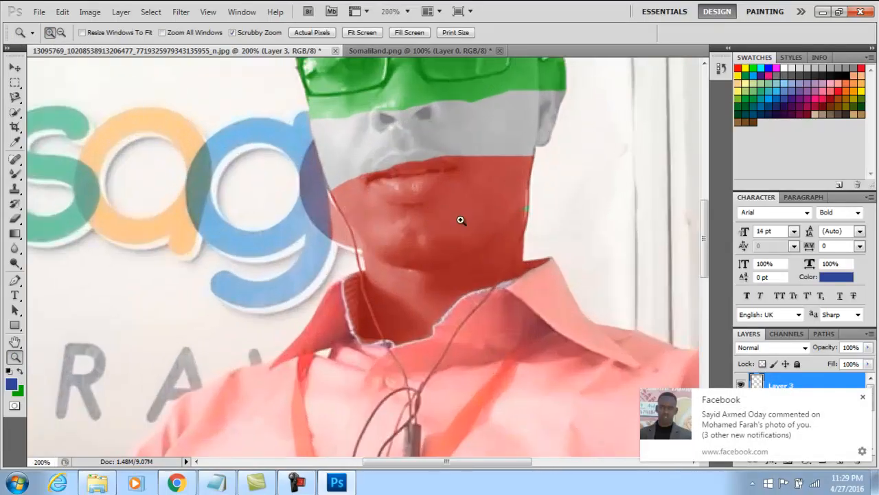
key(ctrl+v)
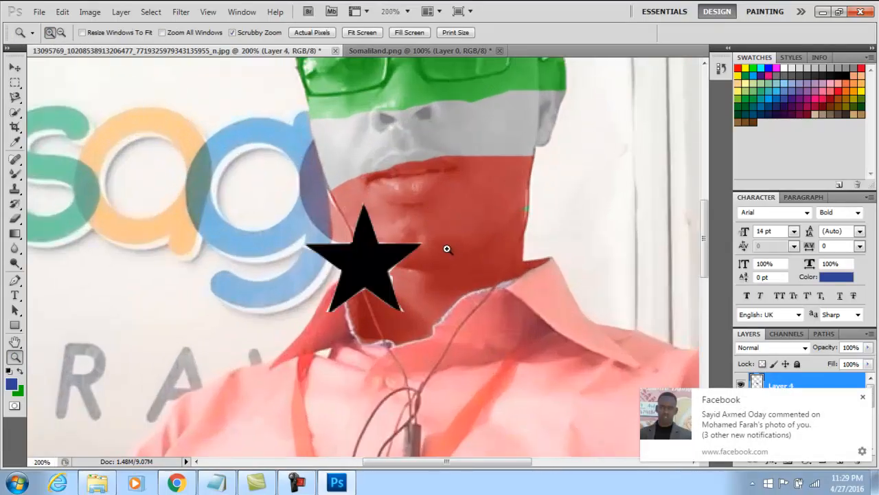
Free-transform the pasted black star to 36.57% width and height, placed on the white band between nose and mouth
key(ctrl+t)
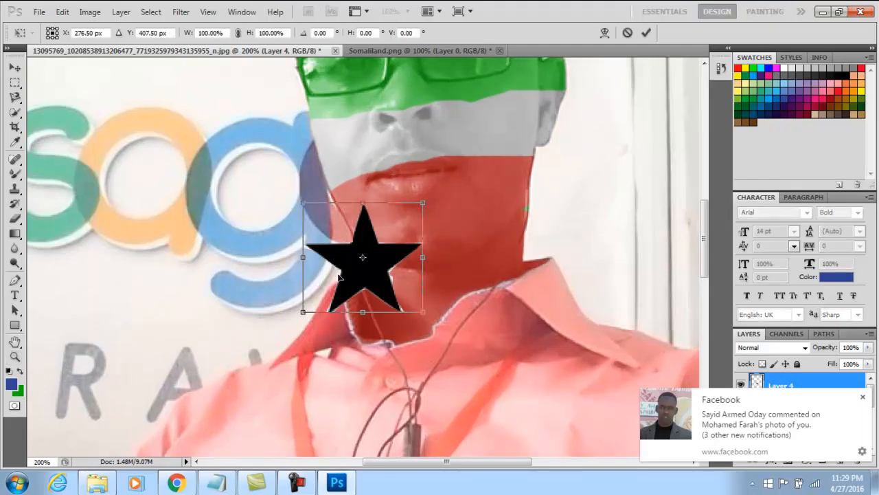
drag(395, 261, 426, 113)
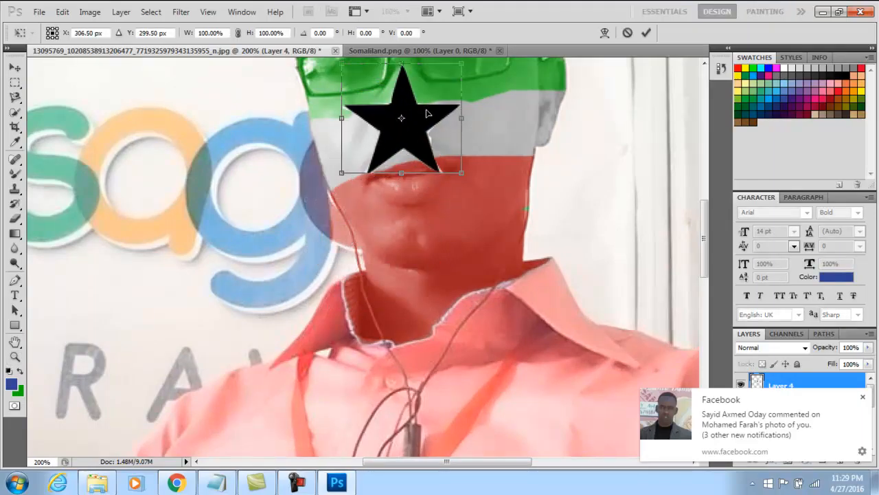
drag(459, 64, 407, 138)
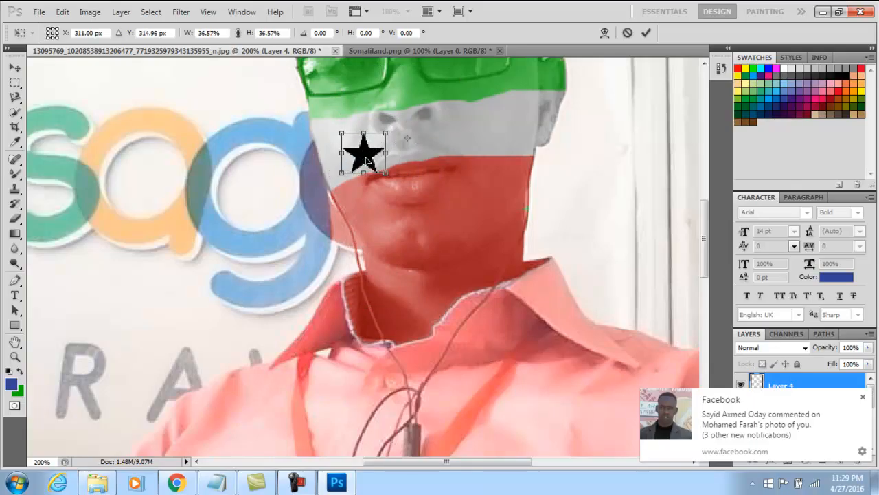
drag(366, 161, 411, 146)
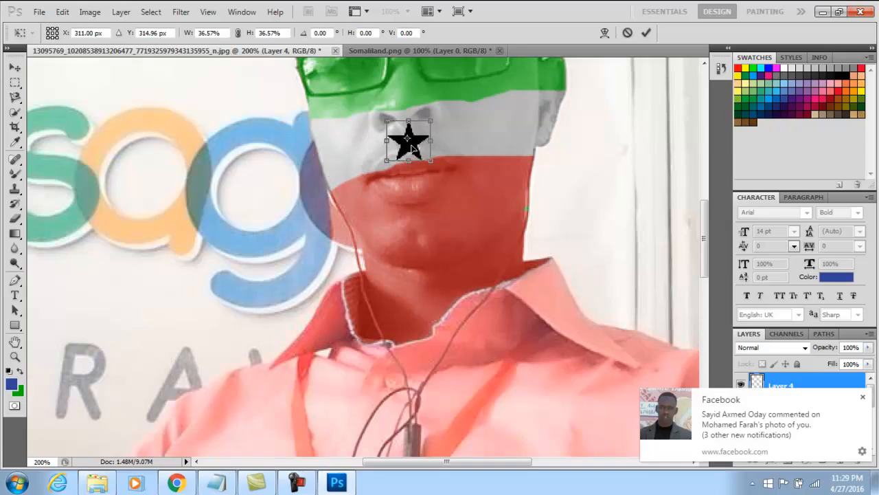
Custom-warp the black star by bulging both sides outward, and apply the transform
click(605, 32)
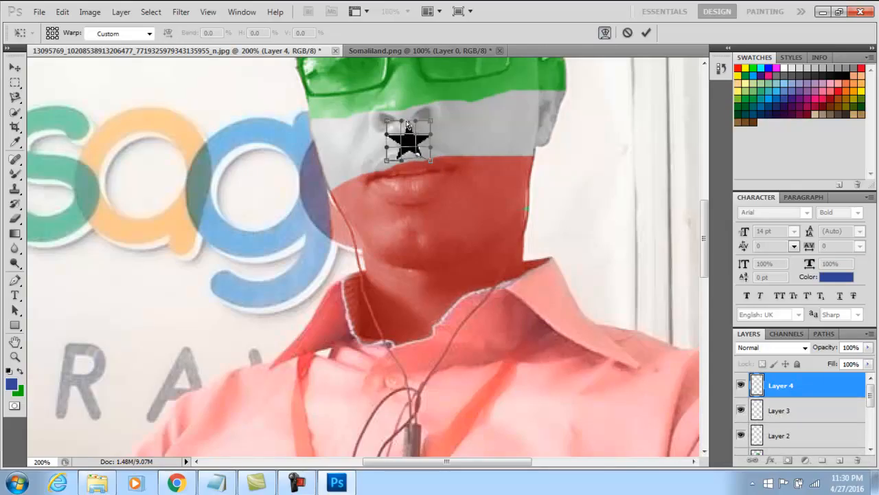
drag(439, 133, 445, 132)
drag(386, 135, 377, 153)
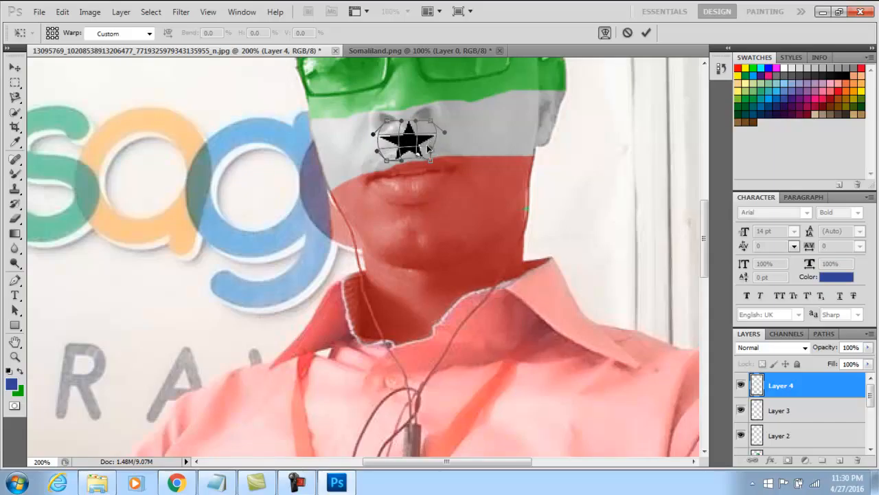
drag(432, 147, 439, 148)
click(14, 68)
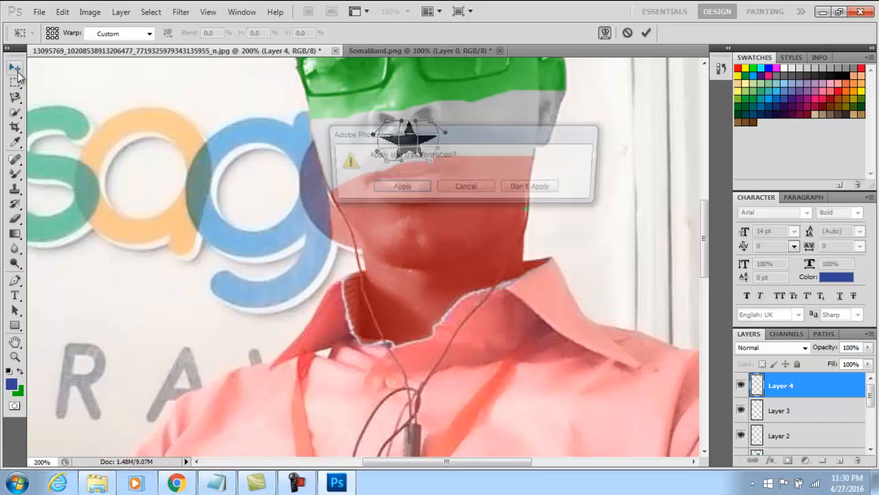
click(404, 191)
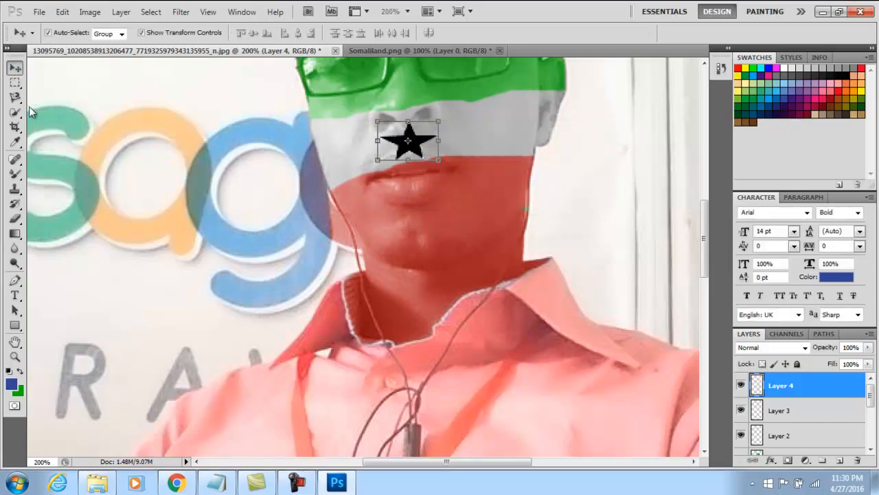
Free-transform the star to 69.15% width, shifted slightly upward to X 312.75 px, Y 311 px beneath the nose, and apply it
click(15, 341)
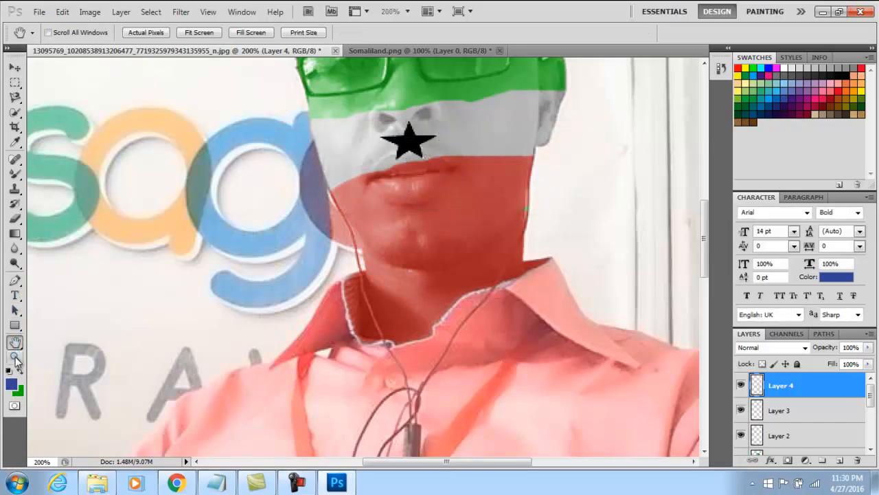
click(14, 356)
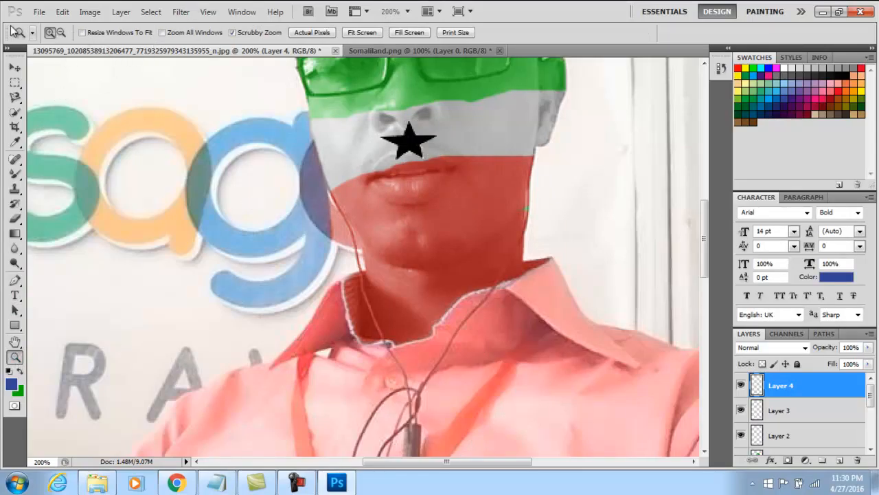
click(62, 33)
click(389, 229)
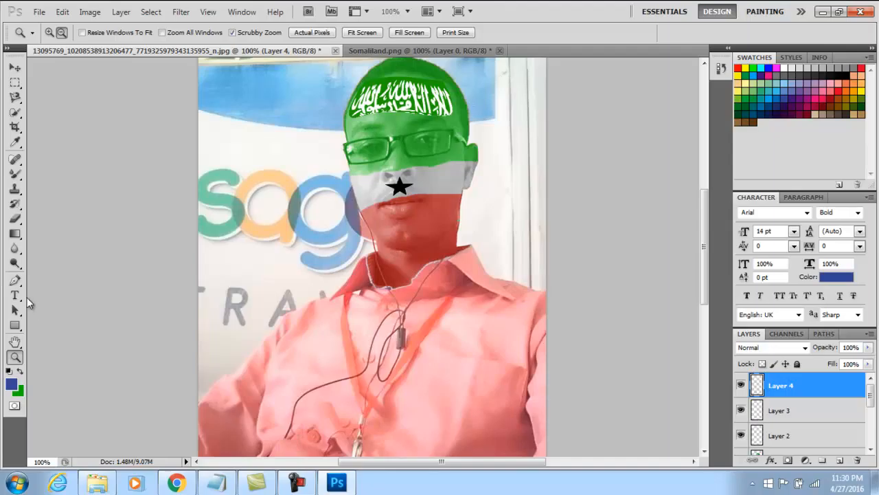
key(ctrl+t)
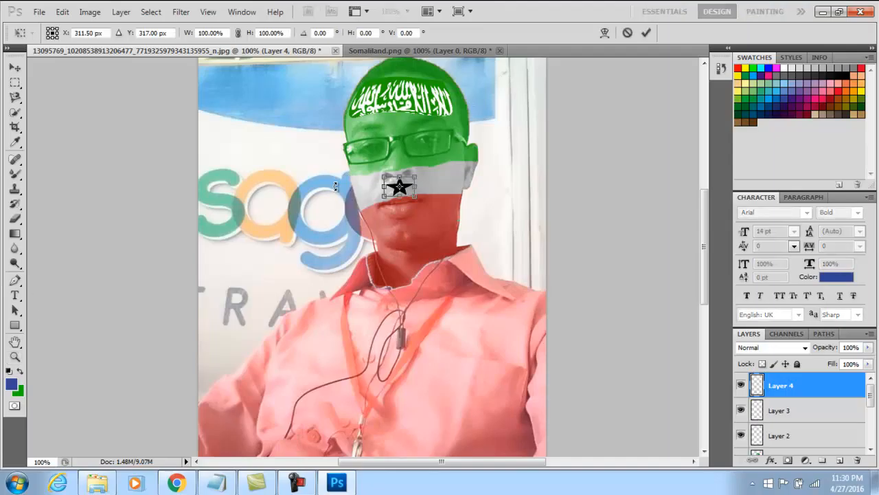
mouse_move(408, 180)
mouse_down()
mouse_move(444, 183)
mouse_move(444, 172)
mouse_move(375, 187)
mouse_move(397, 182)
mouse_up()
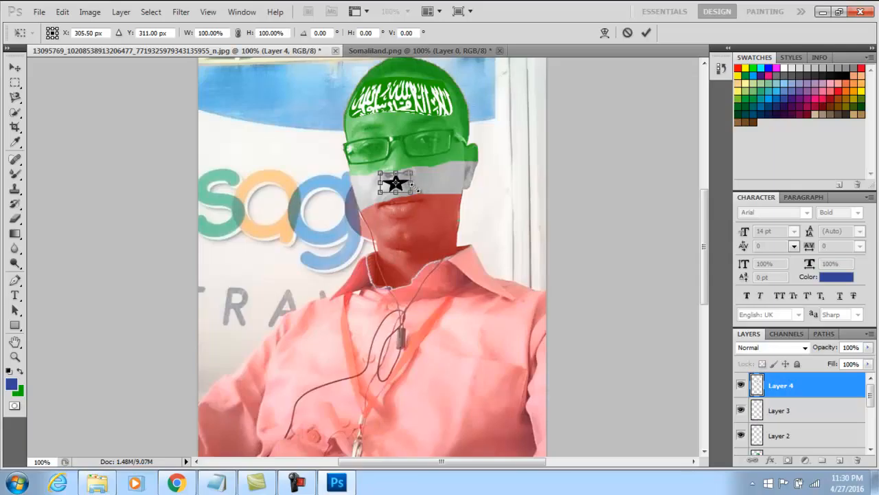
drag(410, 182, 402, 182)
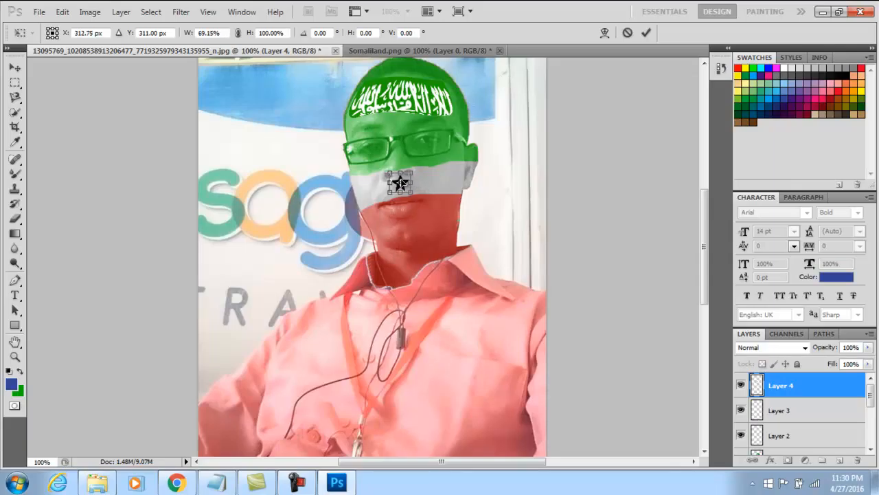
click(15, 68)
click(396, 189)
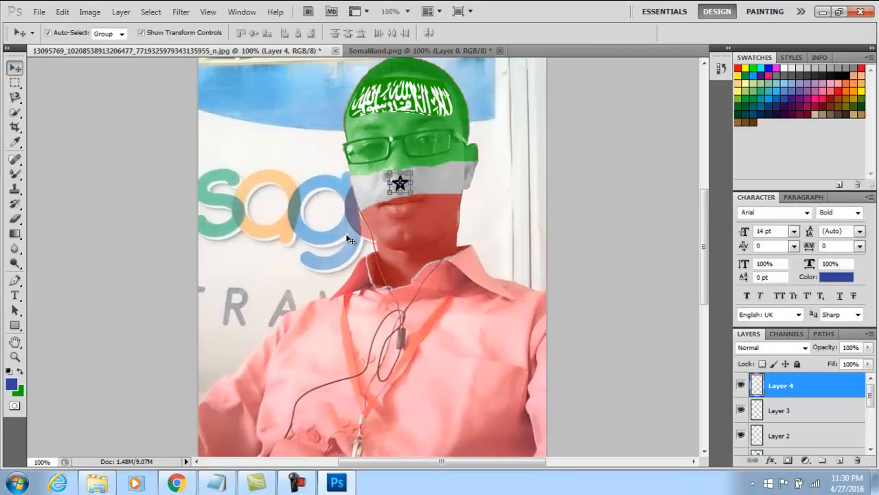
Deselect the star layer and compare the face paint in the photo with the original flag in Somaliland.png
click(349, 239)
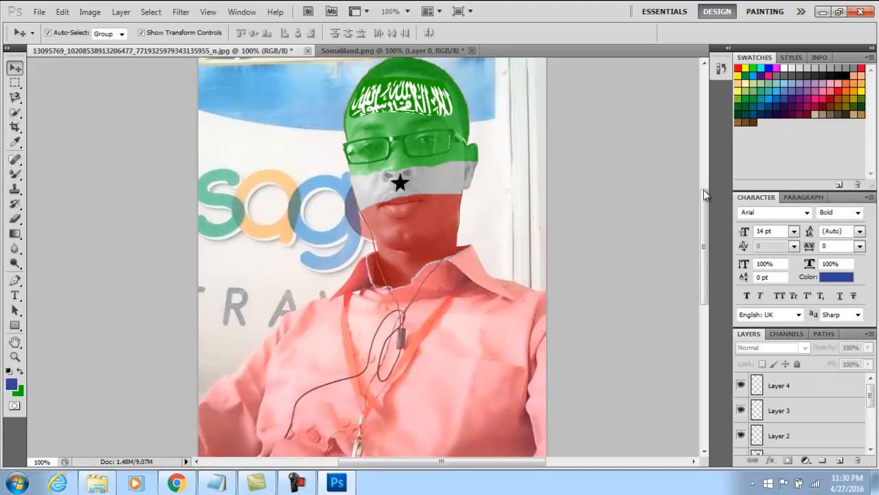
scroll(706, 194, up, 5)
click(387, 51)
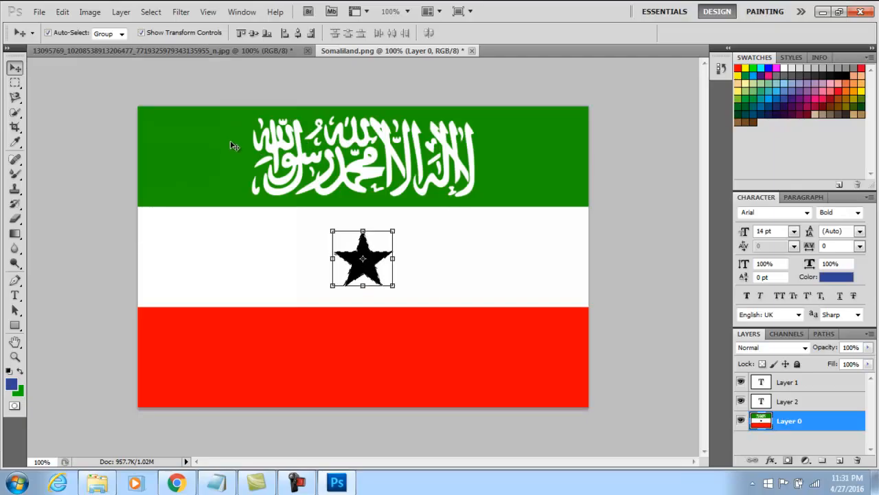
click(145, 51)
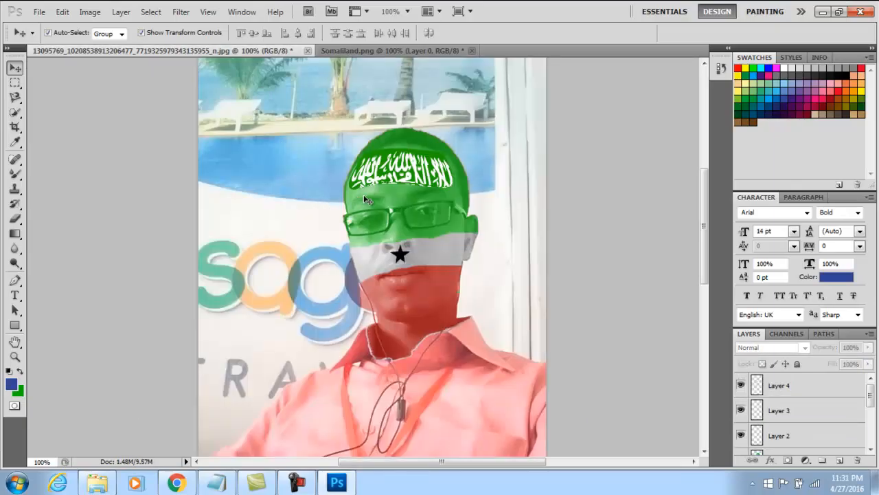
click(15, 356)
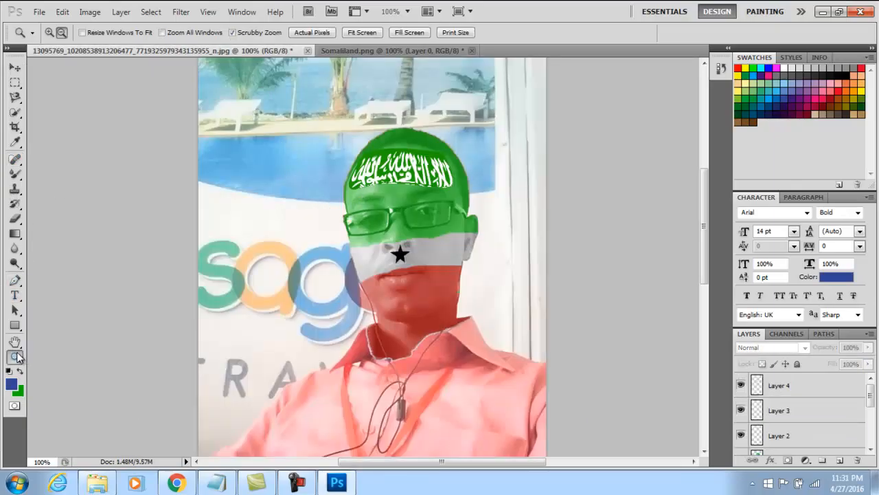
Examine the forehead calligraphy, star and color bands up close, and check the face paint in the whole photo
click(50, 32)
click(436, 222)
click(436, 222)
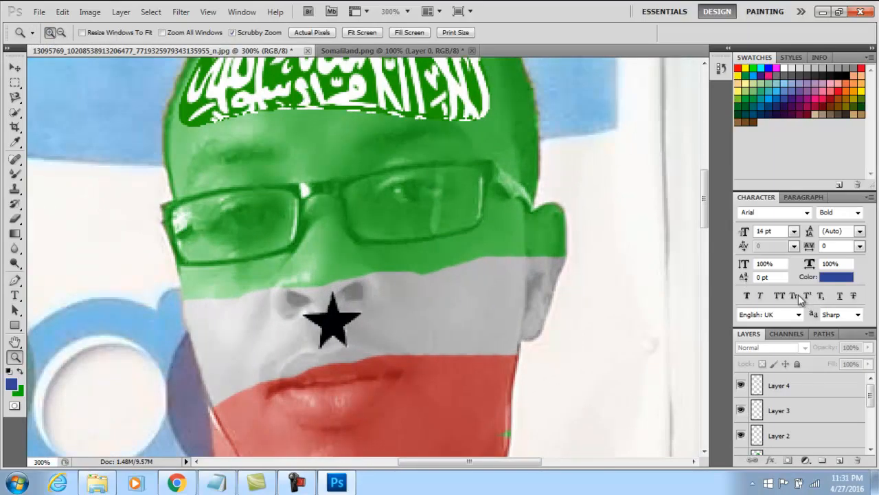
drag(706, 206, 706, 194)
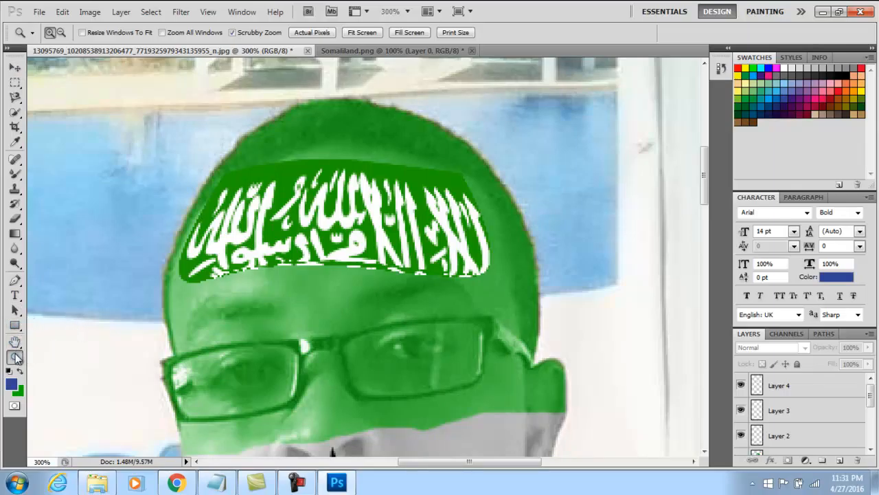
click(65, 34)
click(276, 246)
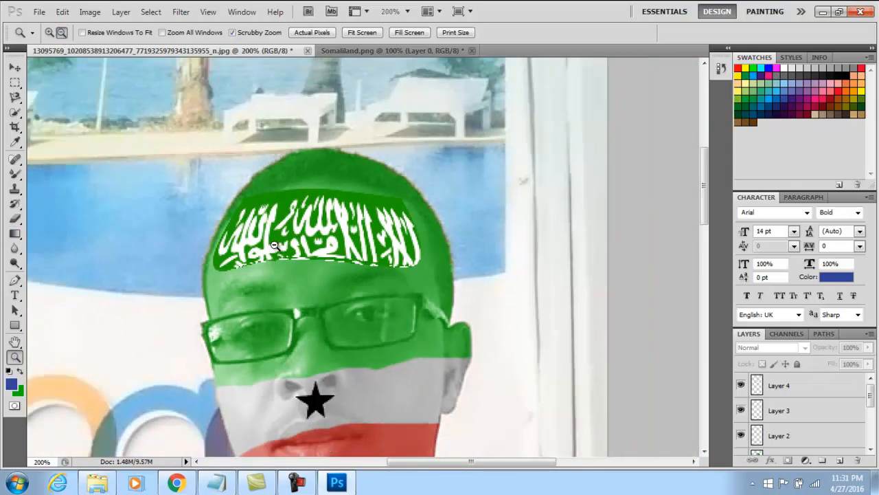
click(275, 246)
click(276, 246)
click(206, 287)
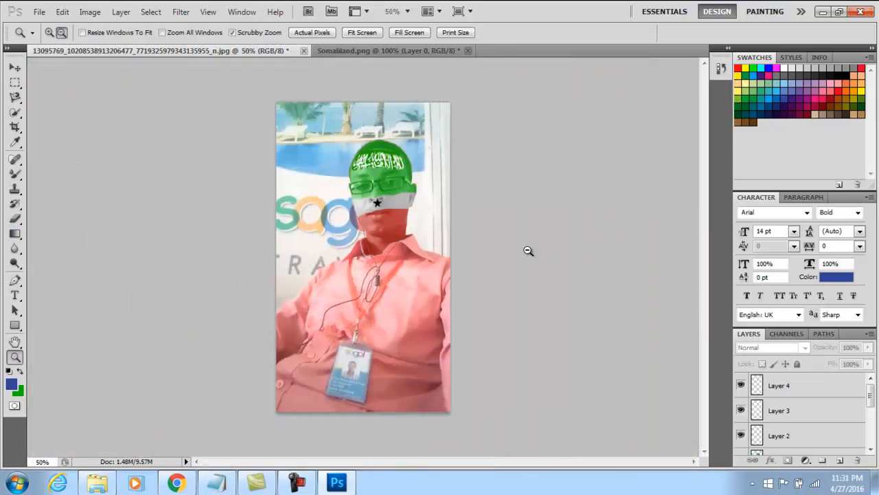
Save a copy of the face-paint photo to the Desktop as a JPEG named GGG, accepting the JPEG options
click(39, 12)
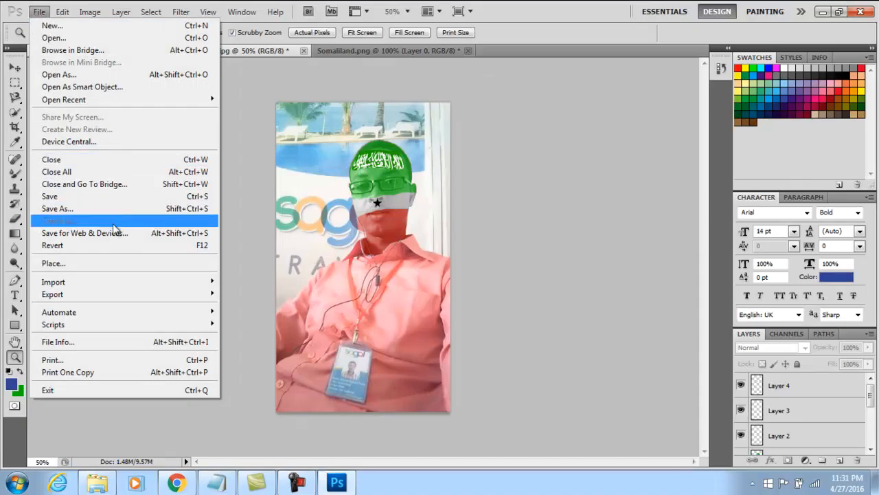
click(93, 208)
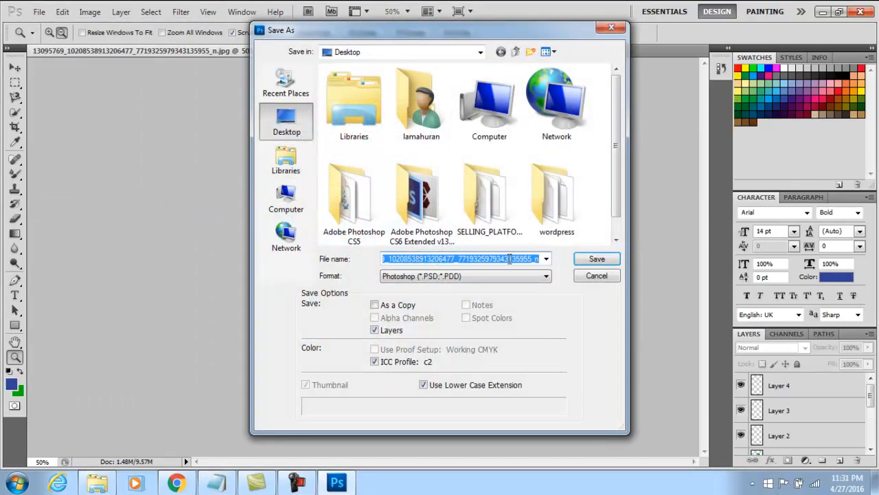
click(516, 277)
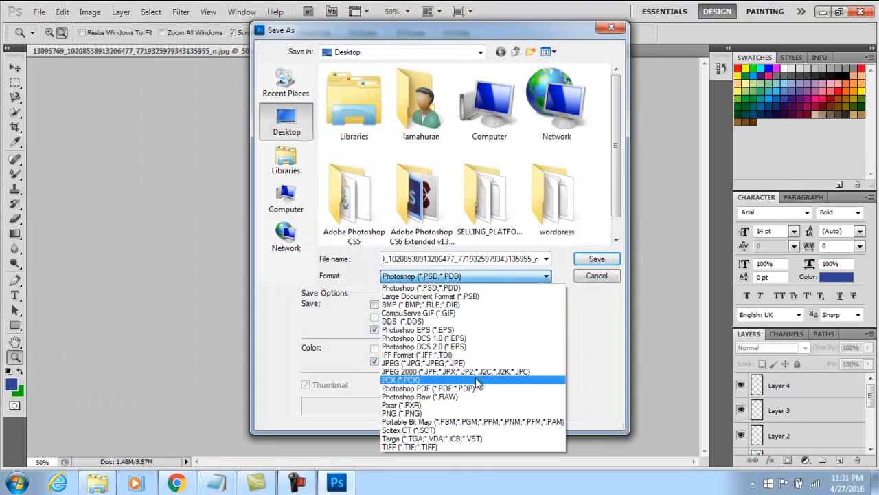
click(467, 365)
double_click(478, 258)
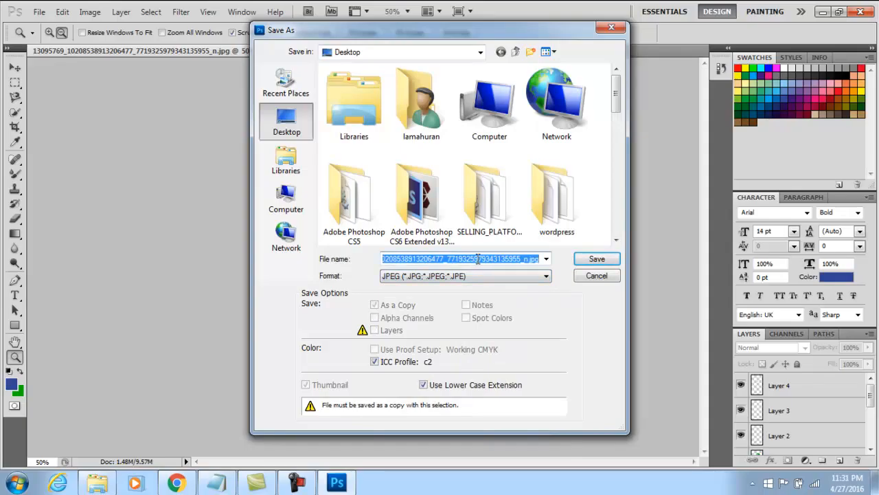
text(GGG)
click(608, 258)
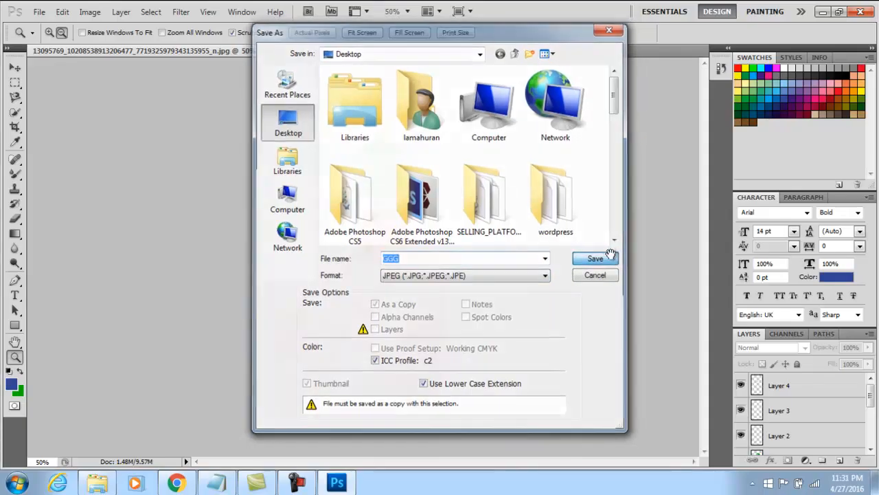
click(515, 123)
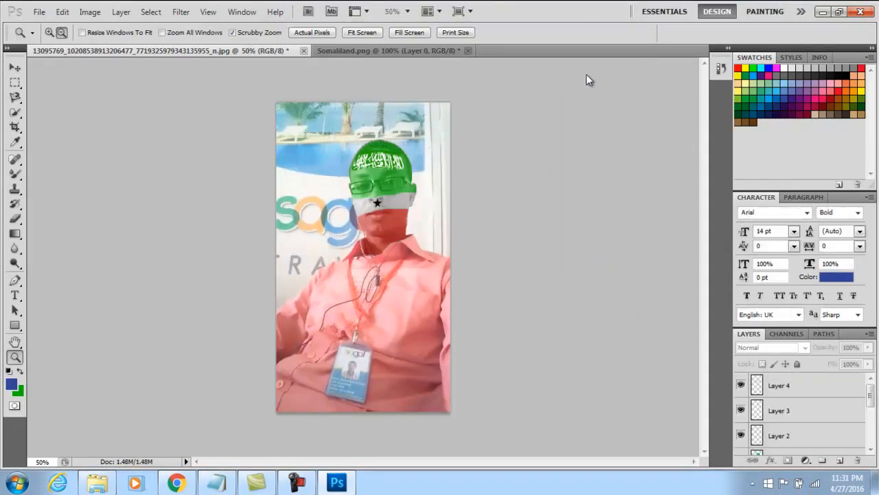
Switch to the desktop and view the exported GGG image in a maximized Windows Photo Viewer window
click(822, 12)
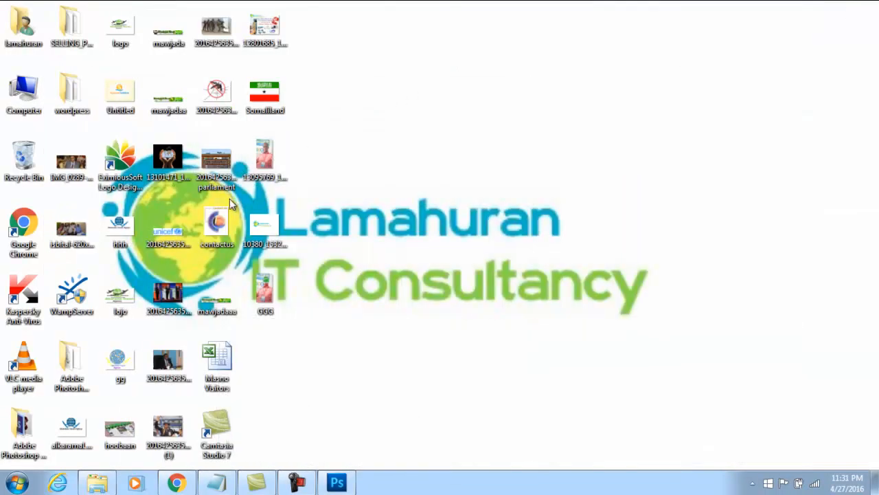
double_click(265, 290)
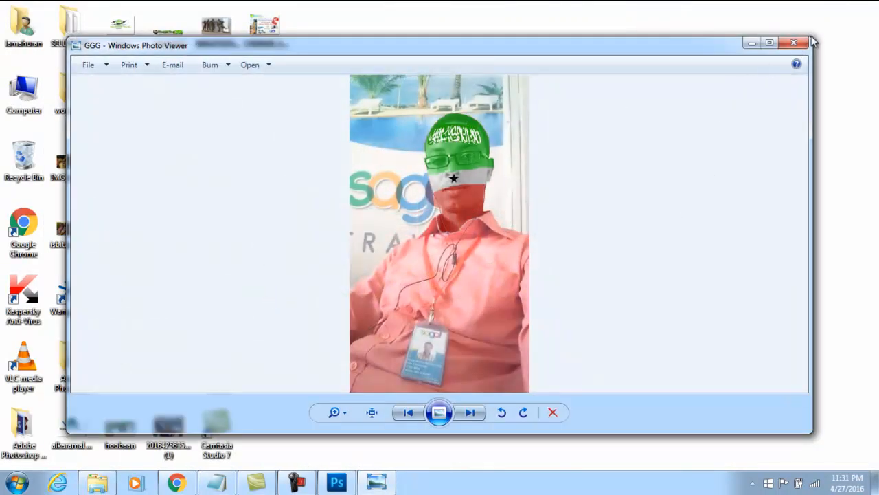
click(769, 43)
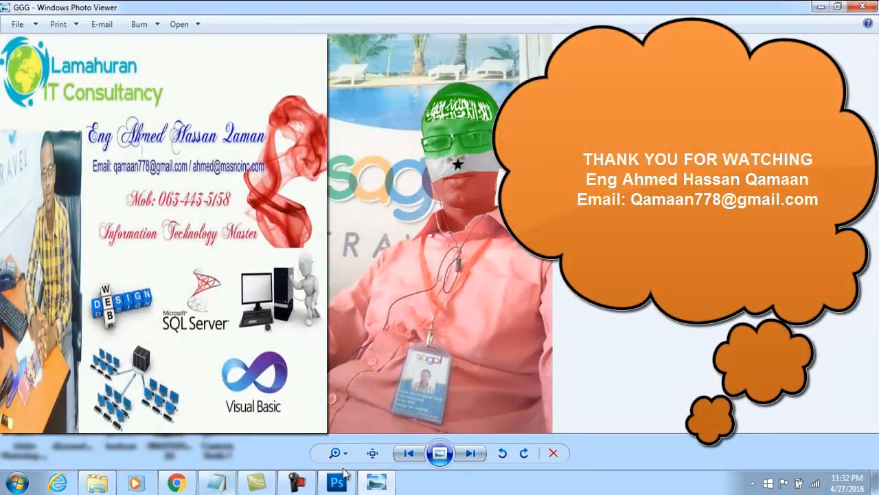
click(297, 483)
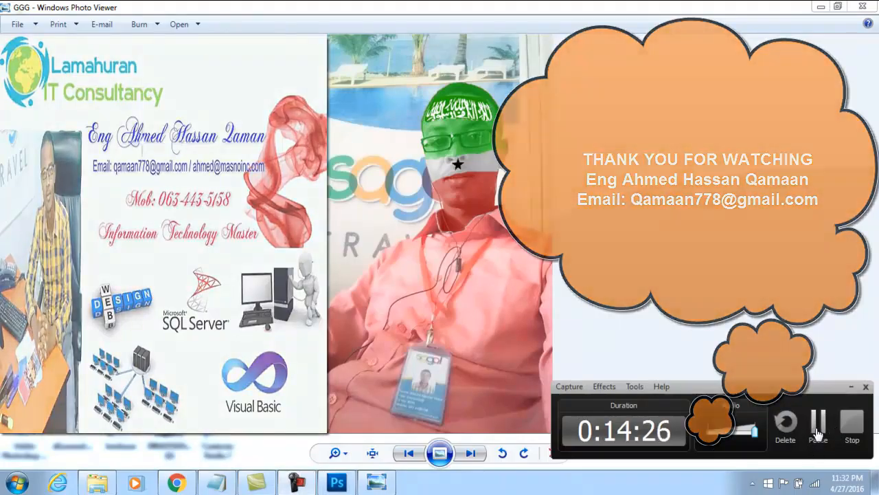